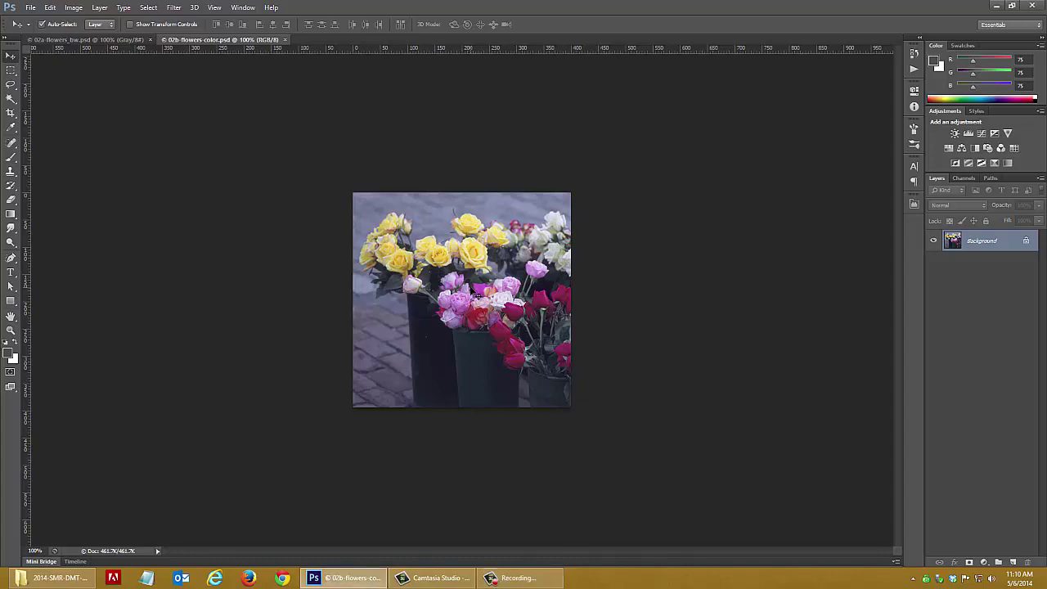
- Examine the colour flower image up close, and check which colour mode 02a-flowers_bw.psd uses
key("ctrl+plus")
key("ctrl+plus")
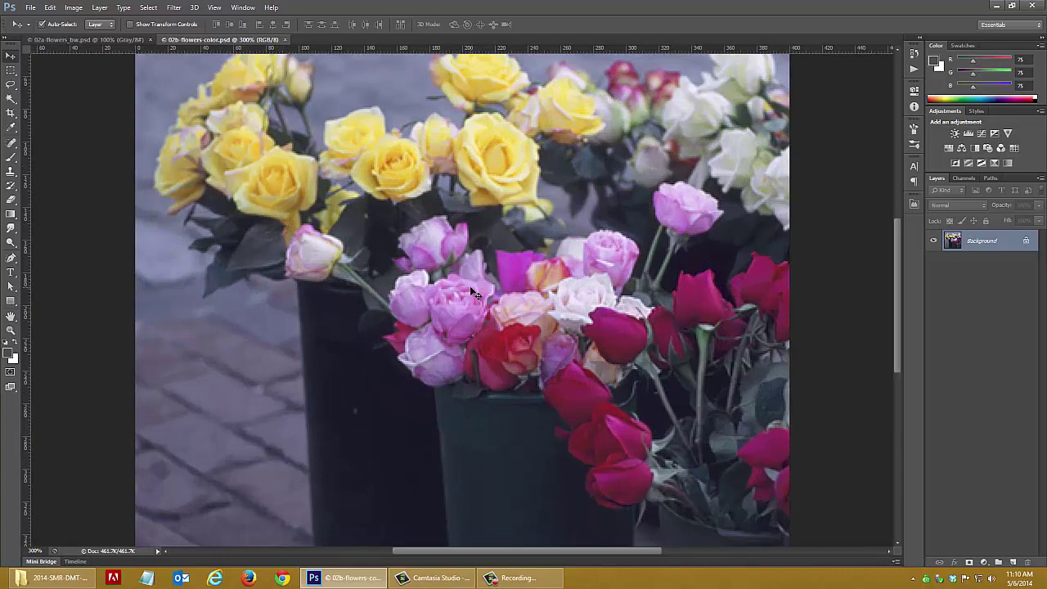
key("ctrl+minus")
key("ctrl+minus")
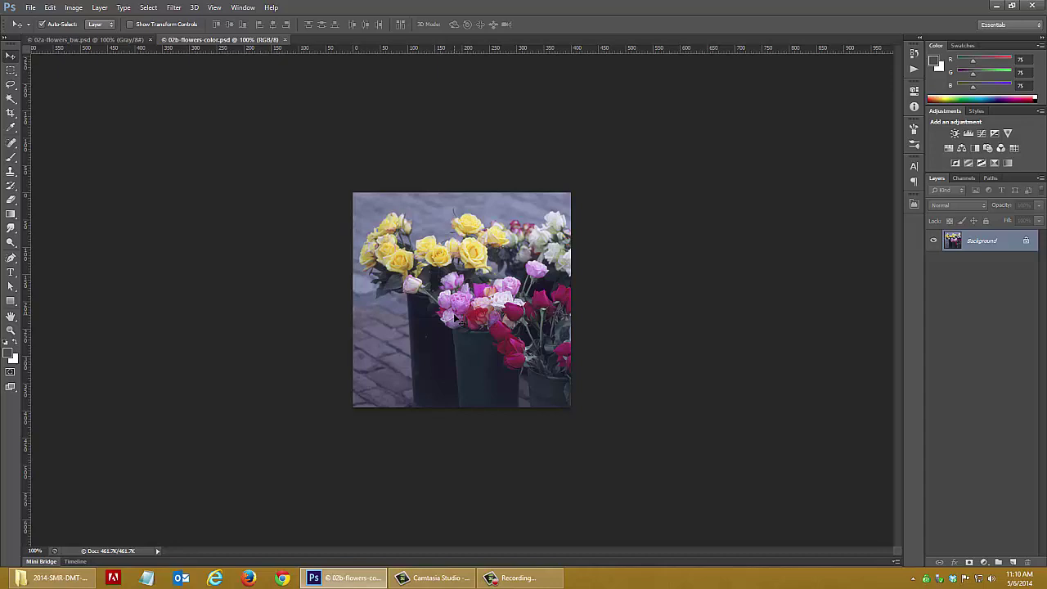
left_click(90, 40)
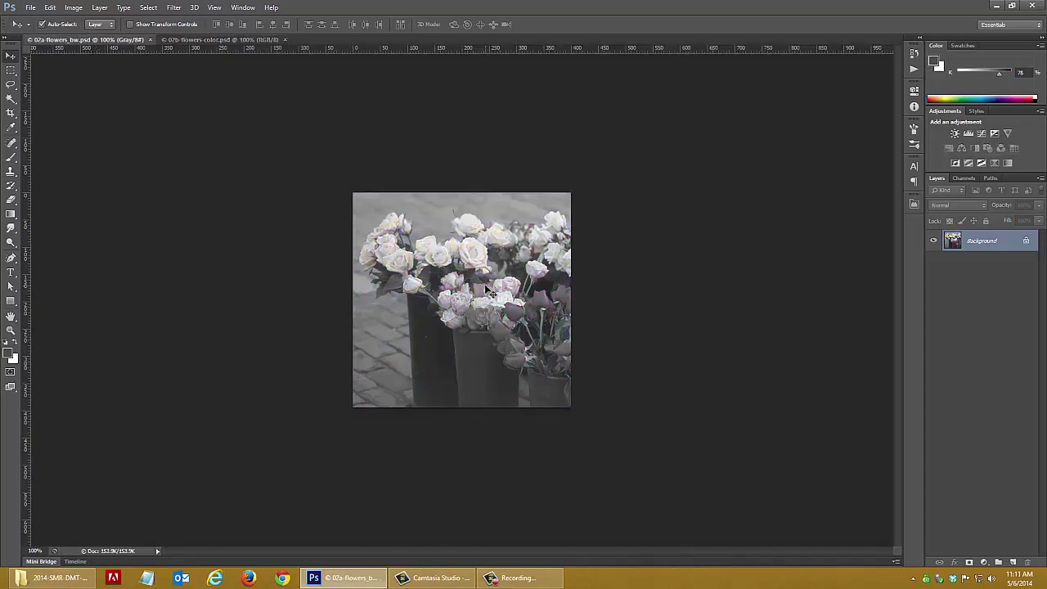
left_click(75, 10)
mouse_move(79, 20)
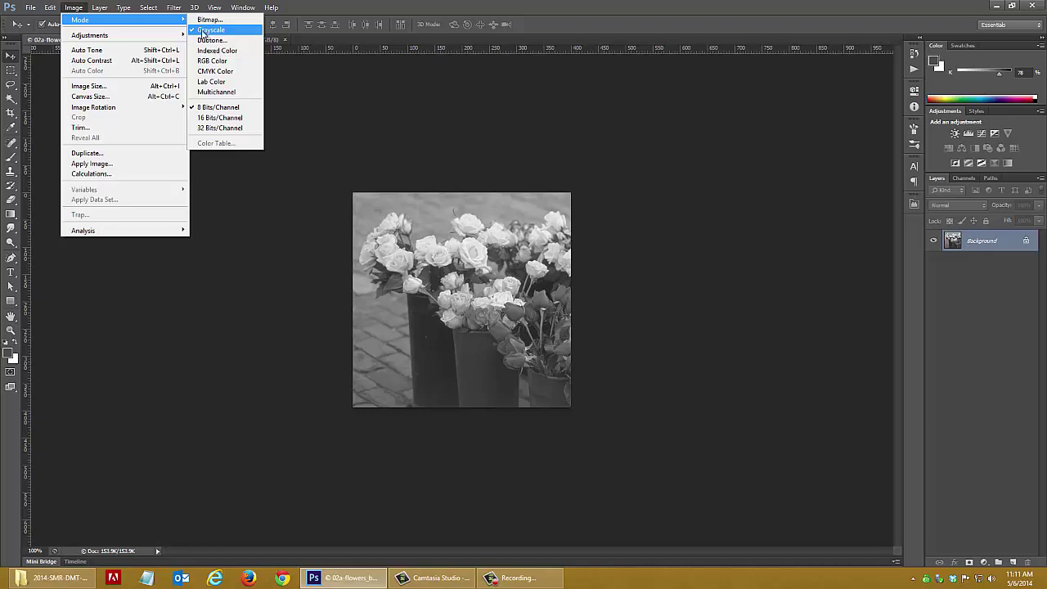
left_click(338, 121)
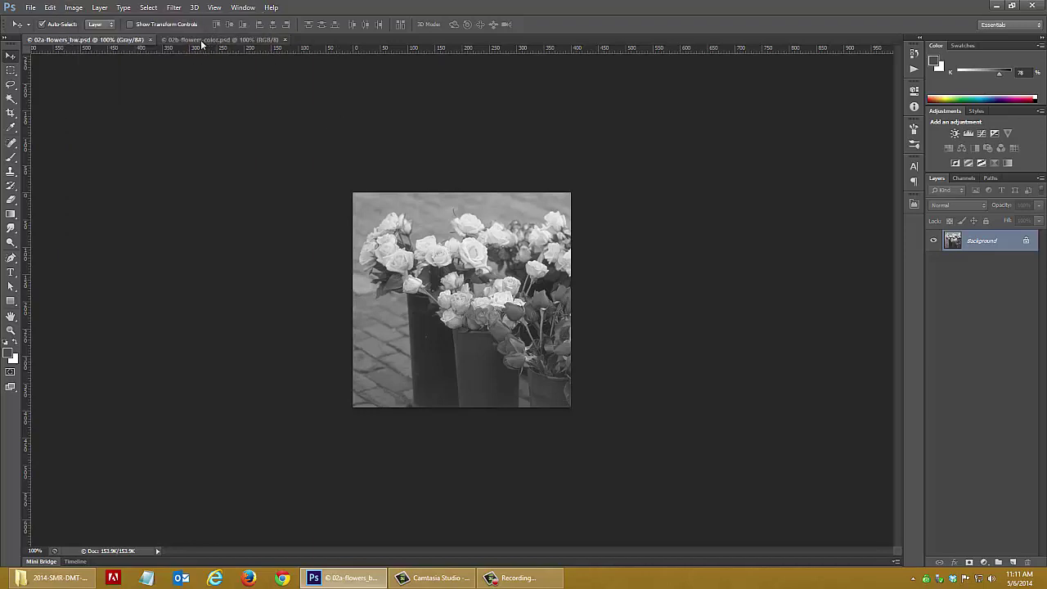
- Try converting 02b-flowers-color.psd to Grayscale mode, discarding its colour information, and undo the conversion
left_click(201, 41)
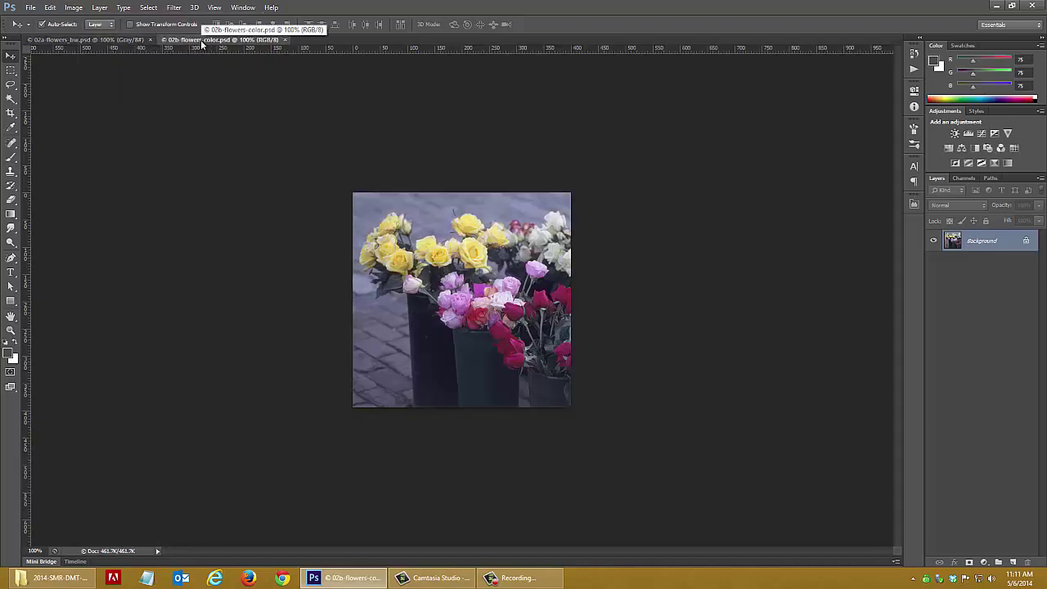
left_click(73, 9)
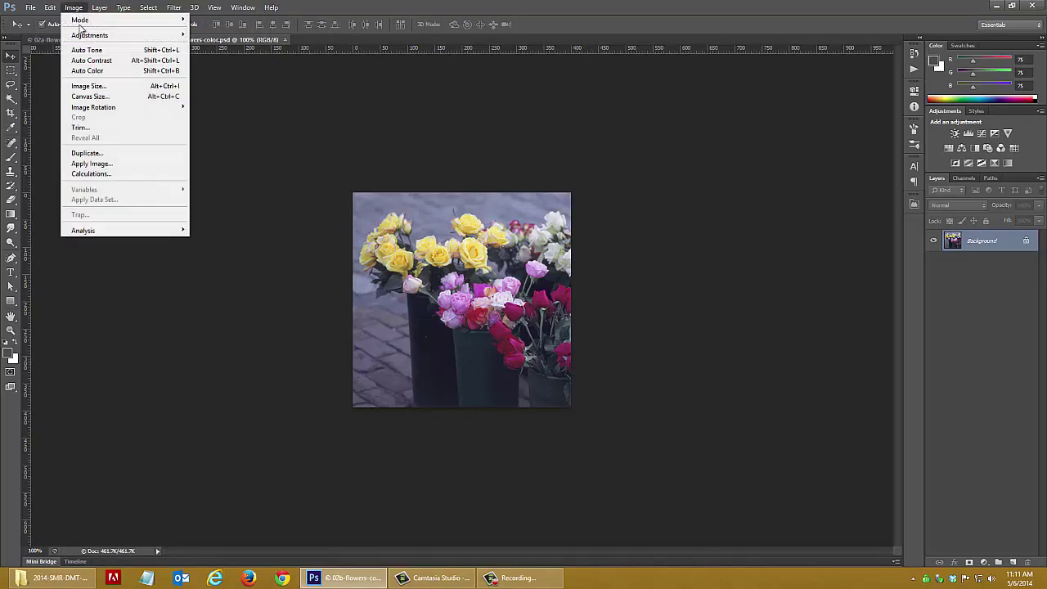
mouse_move(82, 20)
left_click(211, 30)
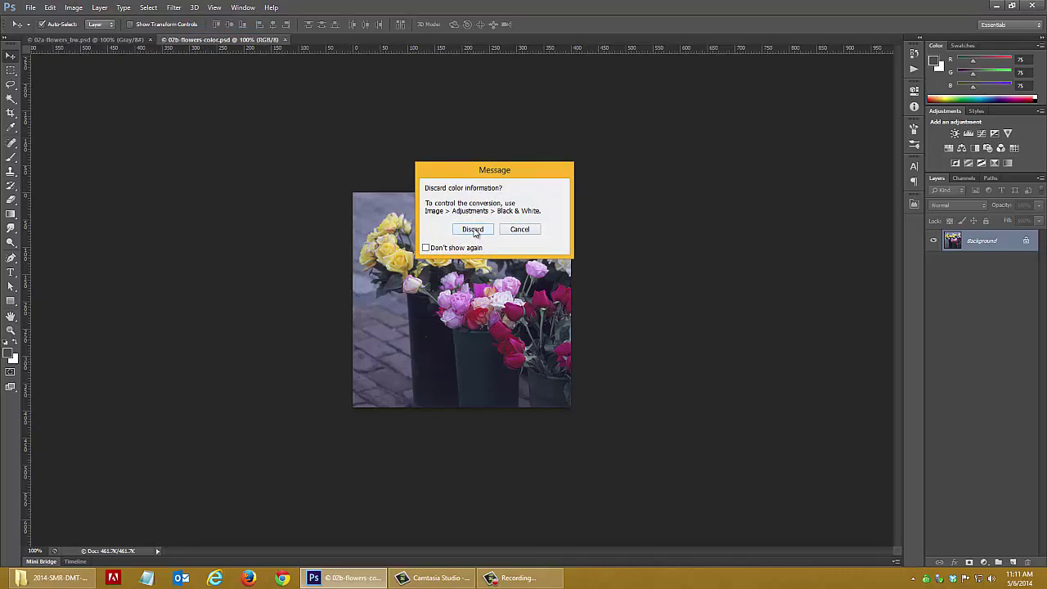
left_click(473, 233)
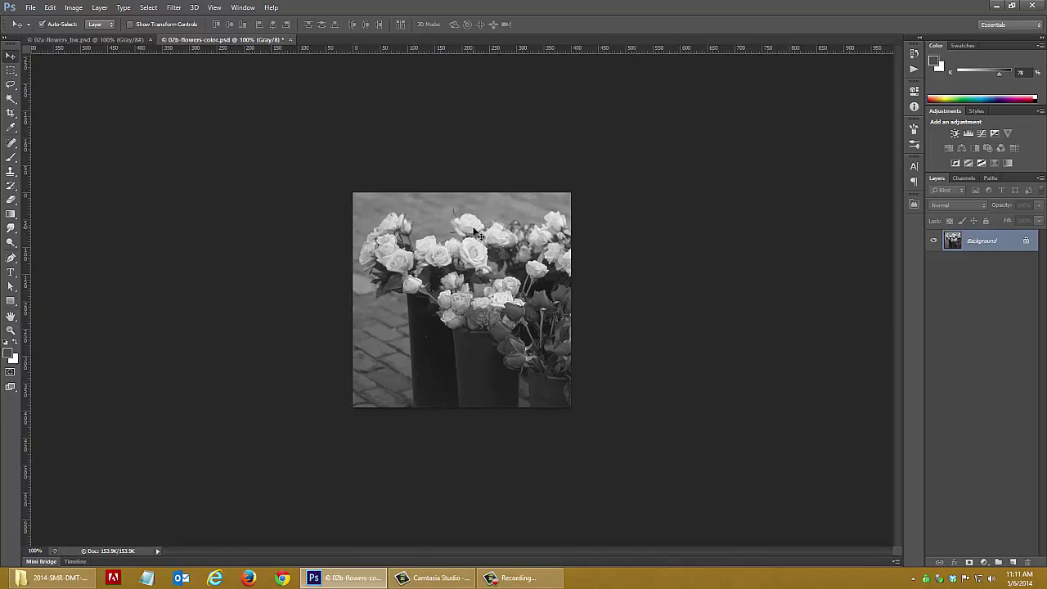
key("ctrl+z")
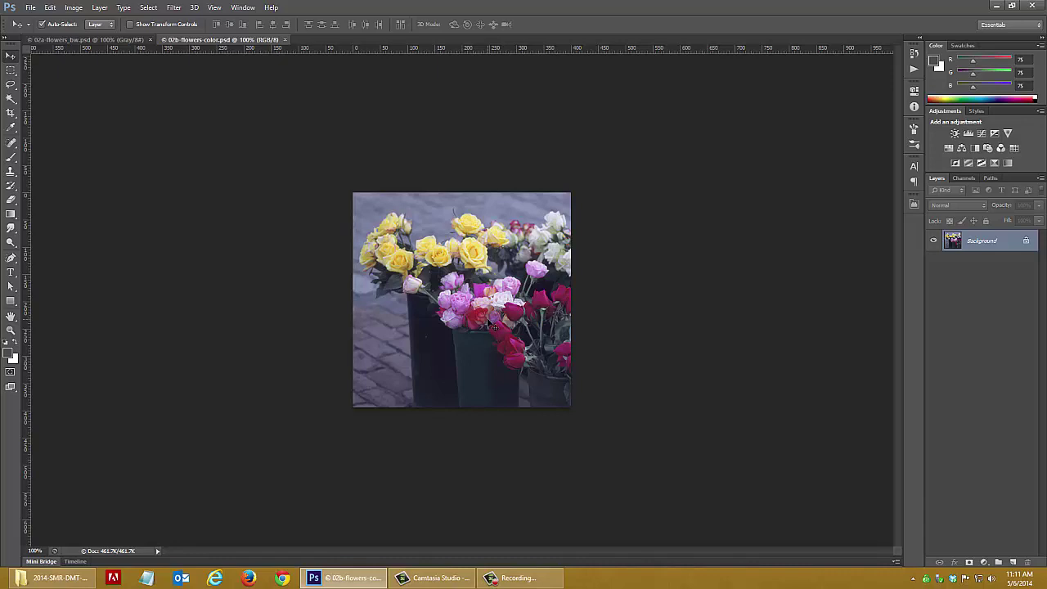
- Close 02b-flowers-color.psd and outline the leftmost cluster of roses in 02a-flowers_bw.psd with a freehand Lasso selection
left_click(285, 39)
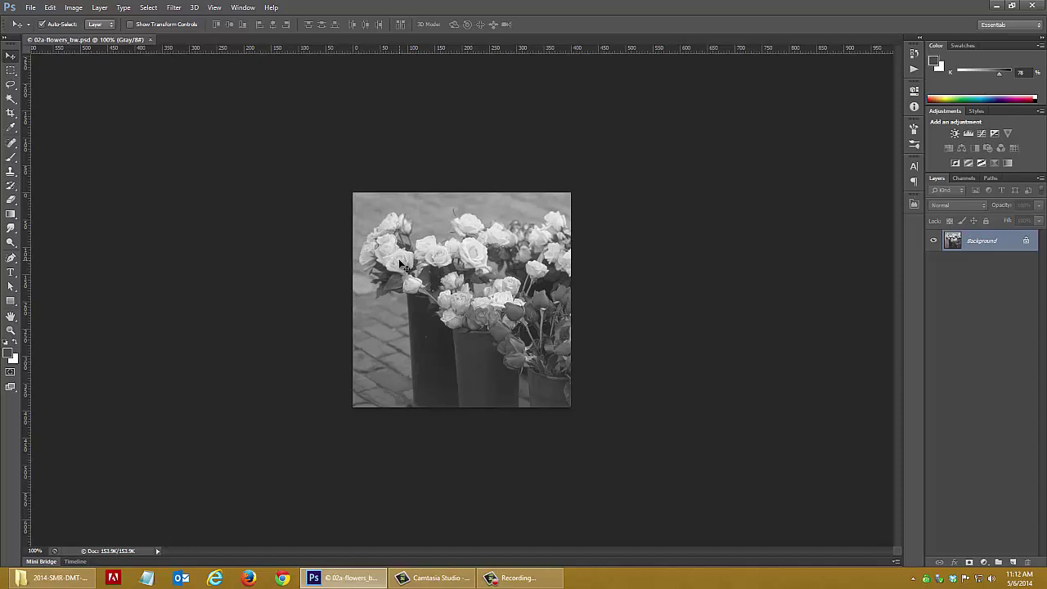
key("z")
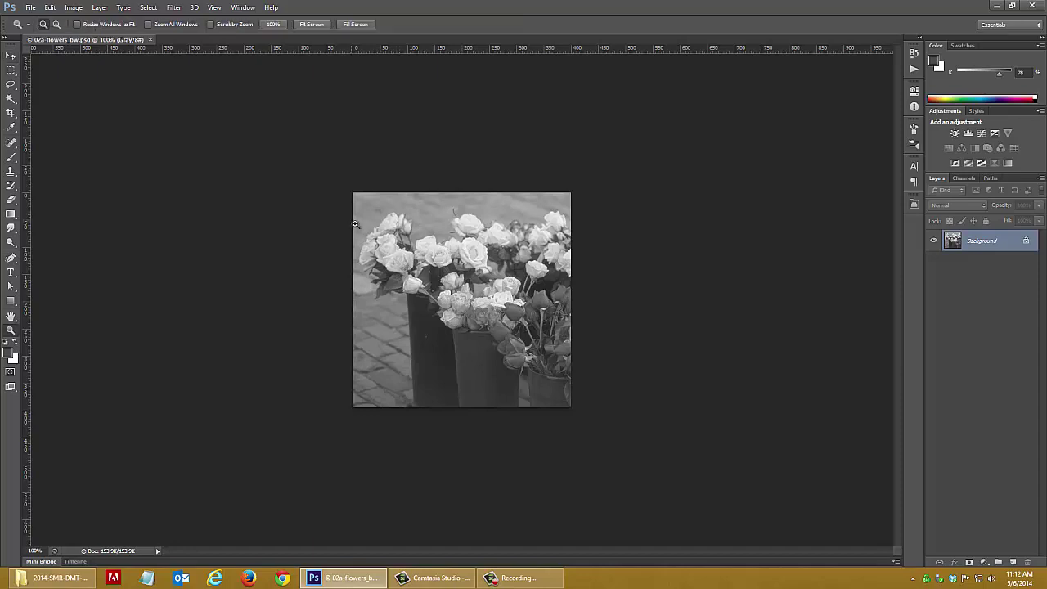
left_click(391, 255)
left_click_drag(263, 140, 431, 300)
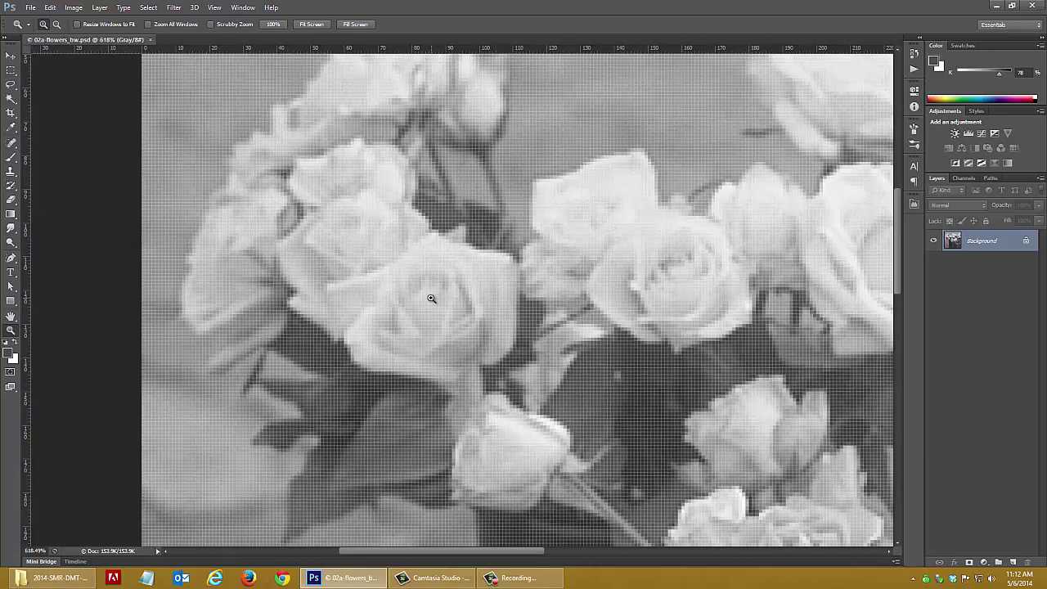
scroll(432, 302, "down", 3)
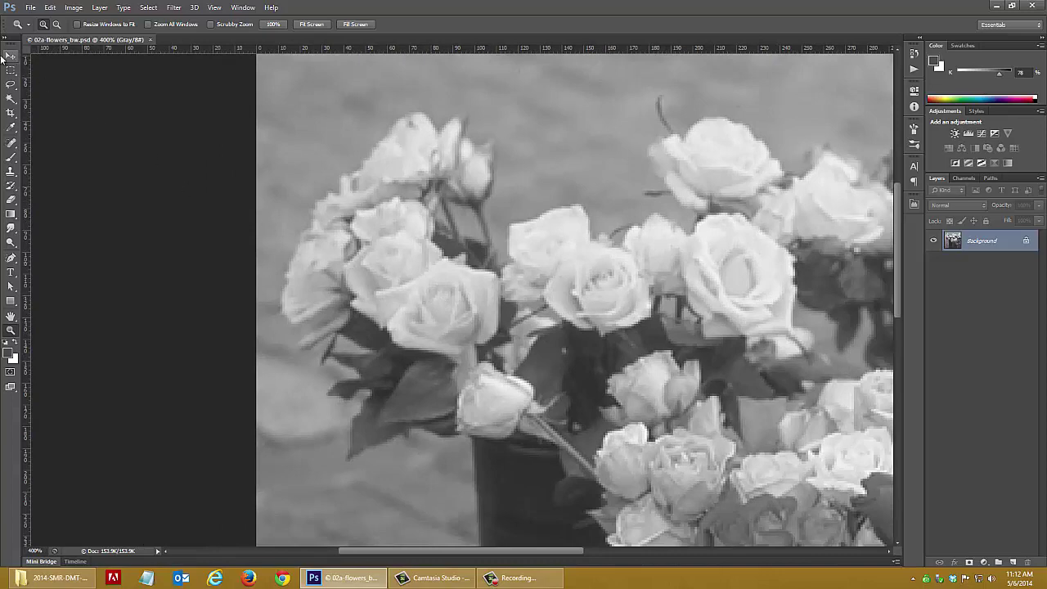
left_click(9, 57)
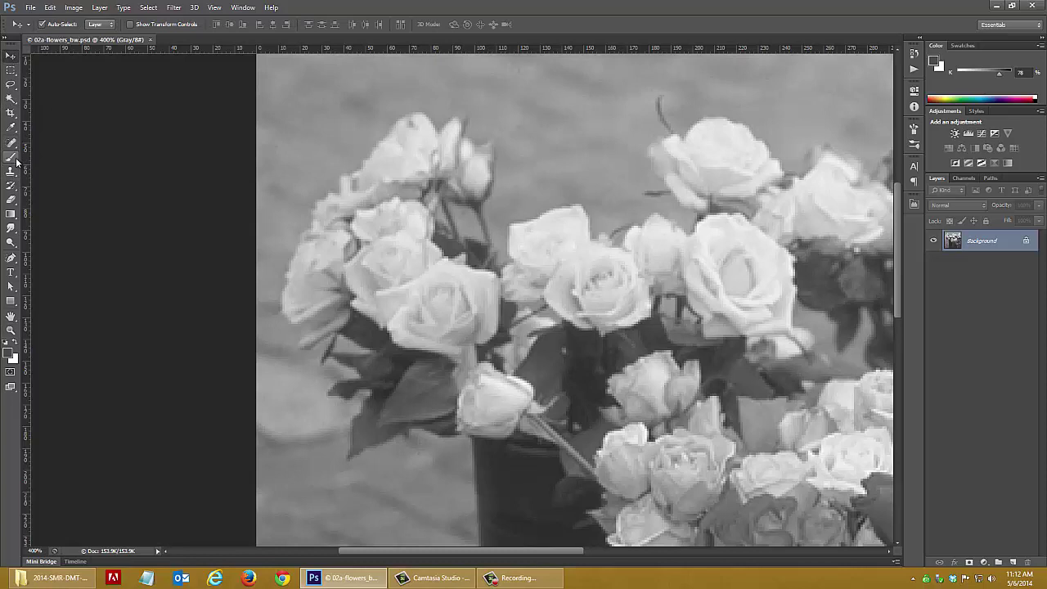
left_click(11, 85)
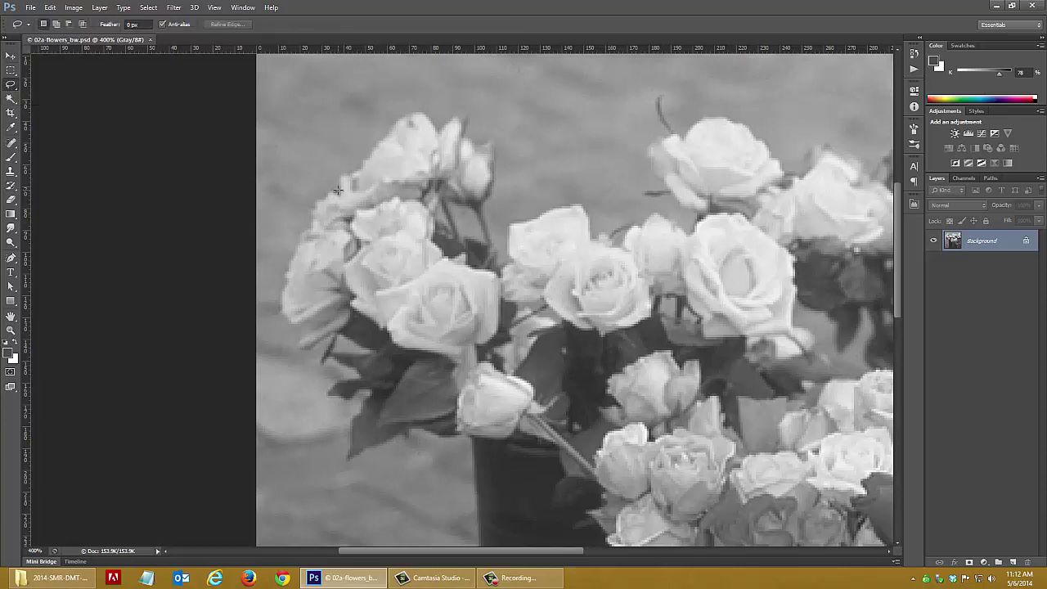
mouse_move(337, 190)
left_mouse_down()
mouse_move(422, 112)
mouse_move(432, 130)
mouse_move(460, 113)
mouse_move(476, 143)
mouse_move(504, 145)
mouse_move(487, 191)
mouse_move(436, 198)
mouse_move(452, 256)
mouse_move(487, 266)
mouse_move(509, 293)
mouse_move(507, 329)
mouse_move(476, 348)
mouse_move(476, 361)
mouse_move(407, 350)
mouse_move(357, 315)
mouse_move(289, 346)
mouse_move(306, 330)
mouse_move(282, 286)
mouse_move(332, 191)
left_mouse_up()
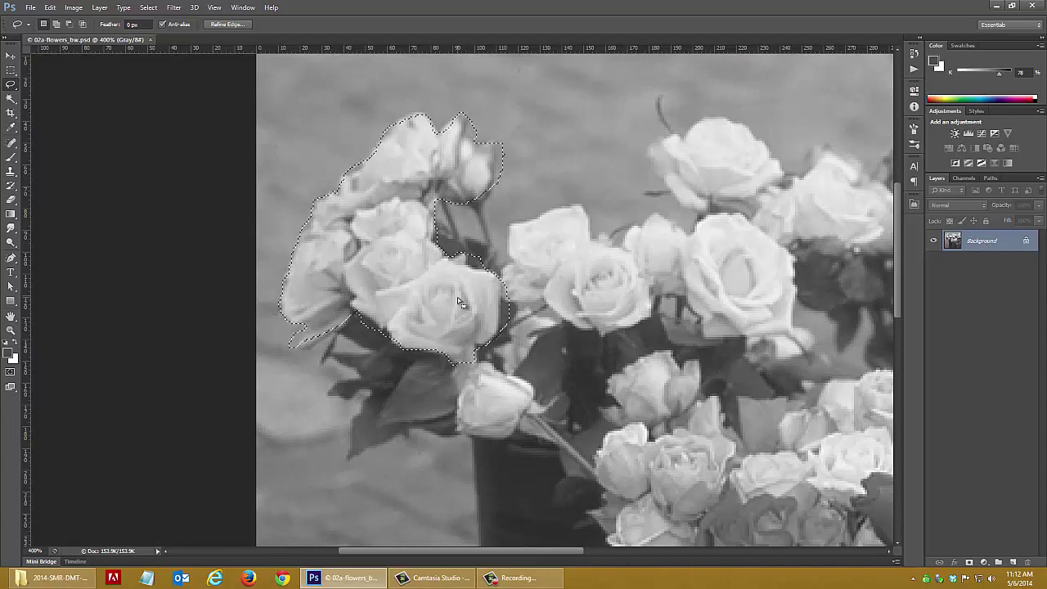
- Add a new layer above the Background and switch to the Paint Bucket tool
left_click(1013, 561)
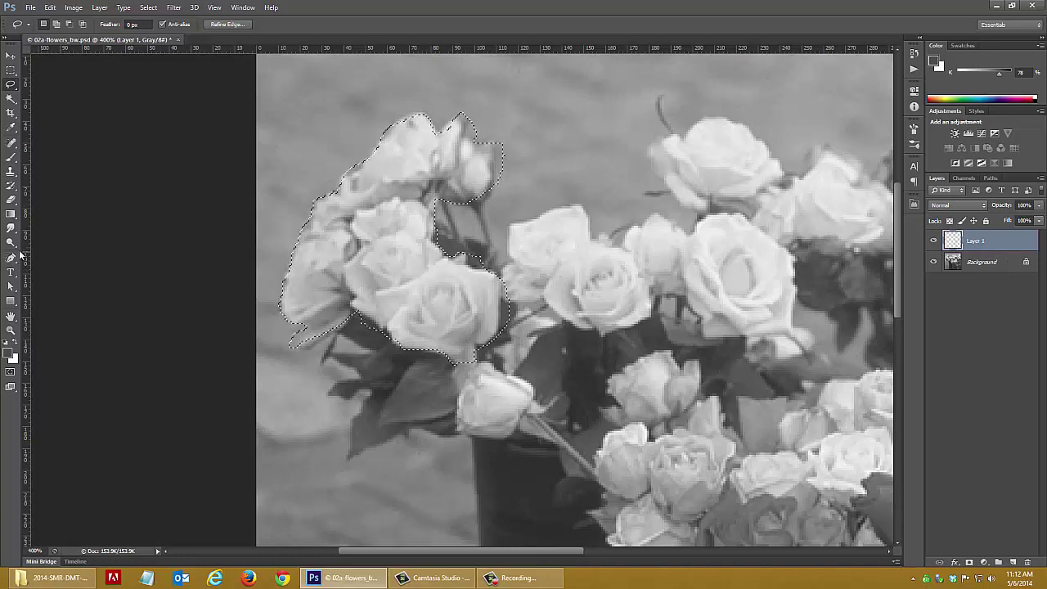
left_click(10, 214)
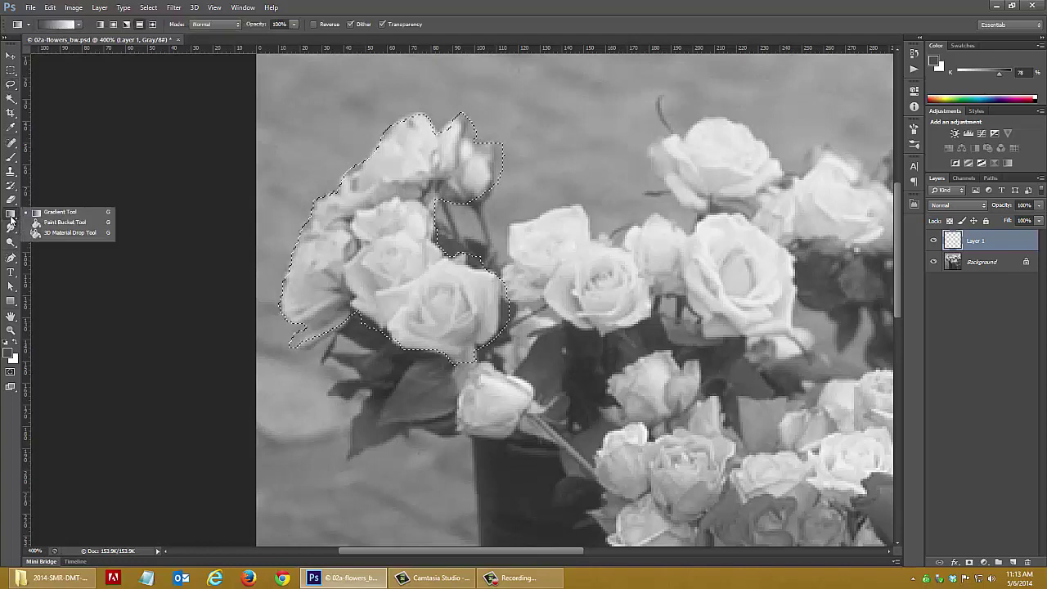
left_click(63, 226)
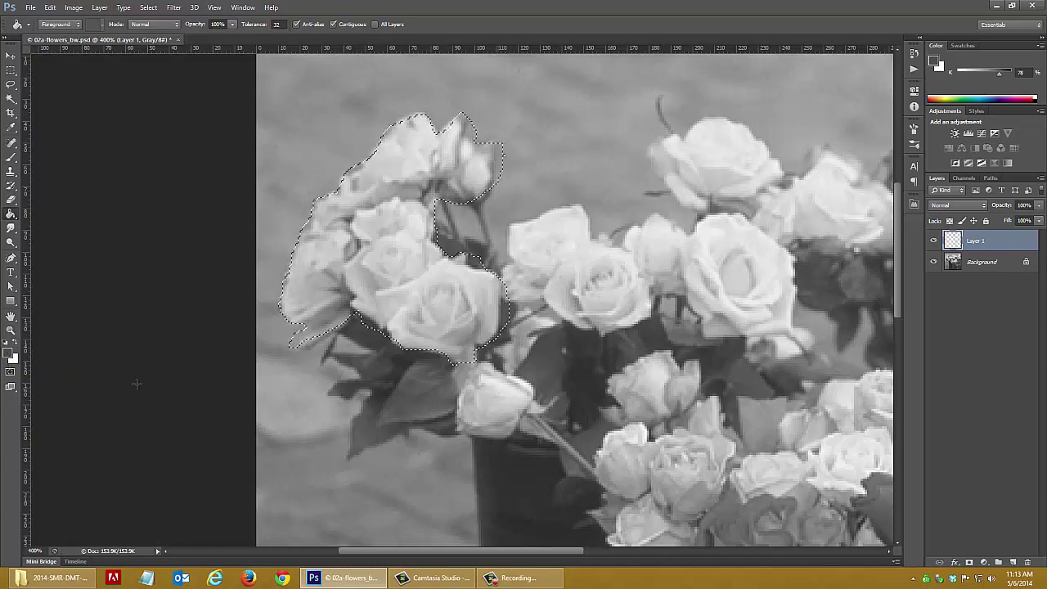
- Try to set the foreground colour to a dark red while the image is in Grayscale mode
left_click(12, 356)
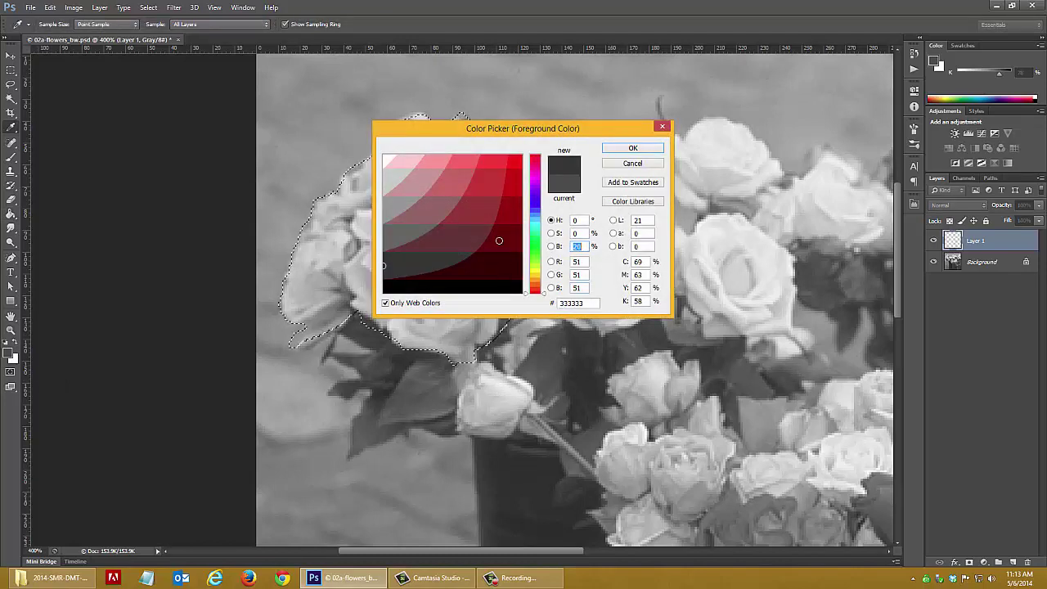
left_click(505, 240)
left_click(648, 150)
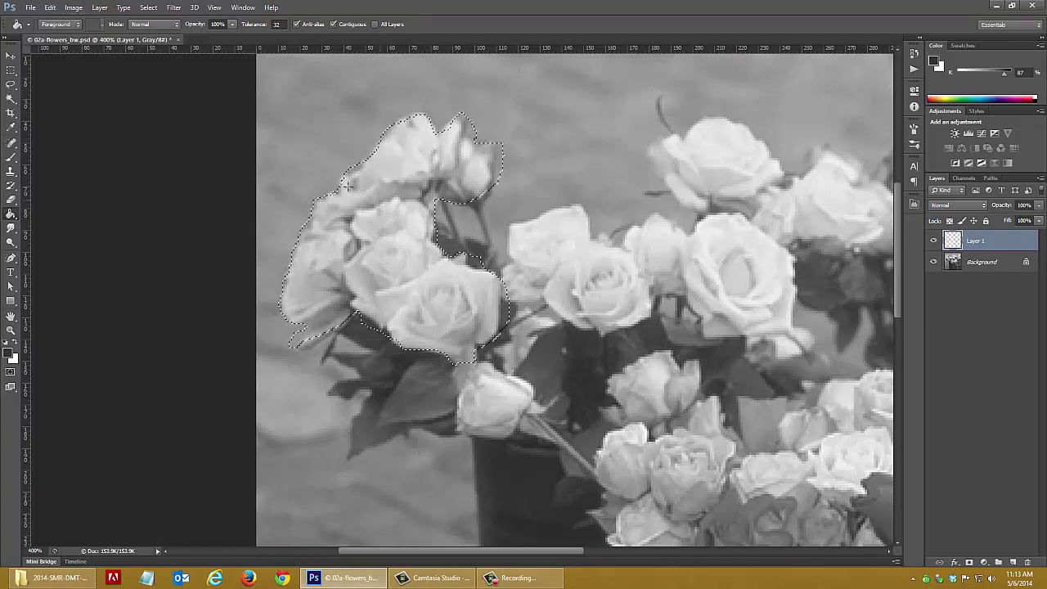
- Convert the image's colour mode to RGB Color without flattening the layers
left_click(74, 10)
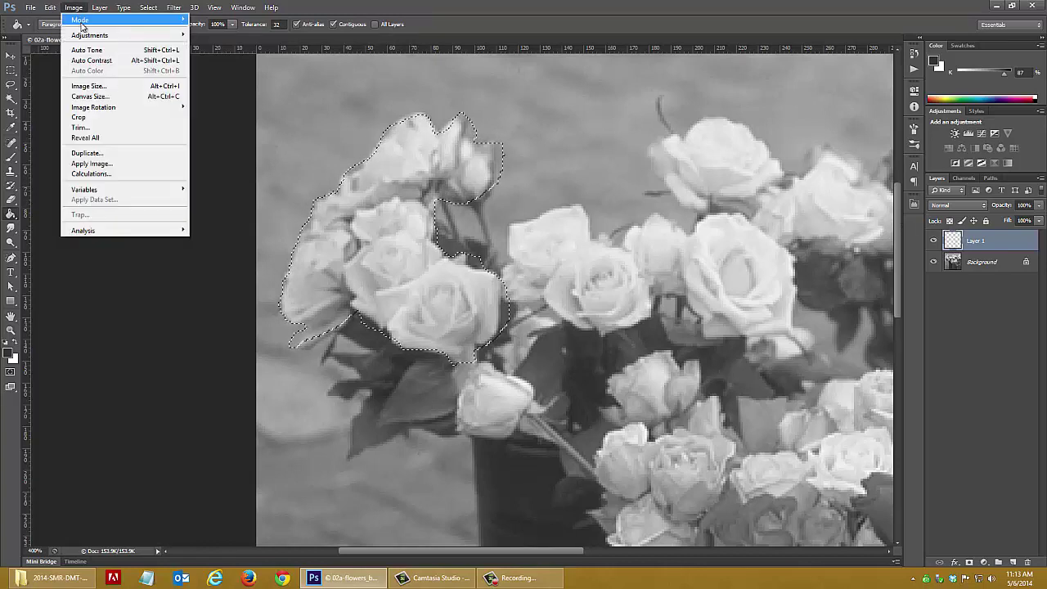
mouse_move(92, 24)
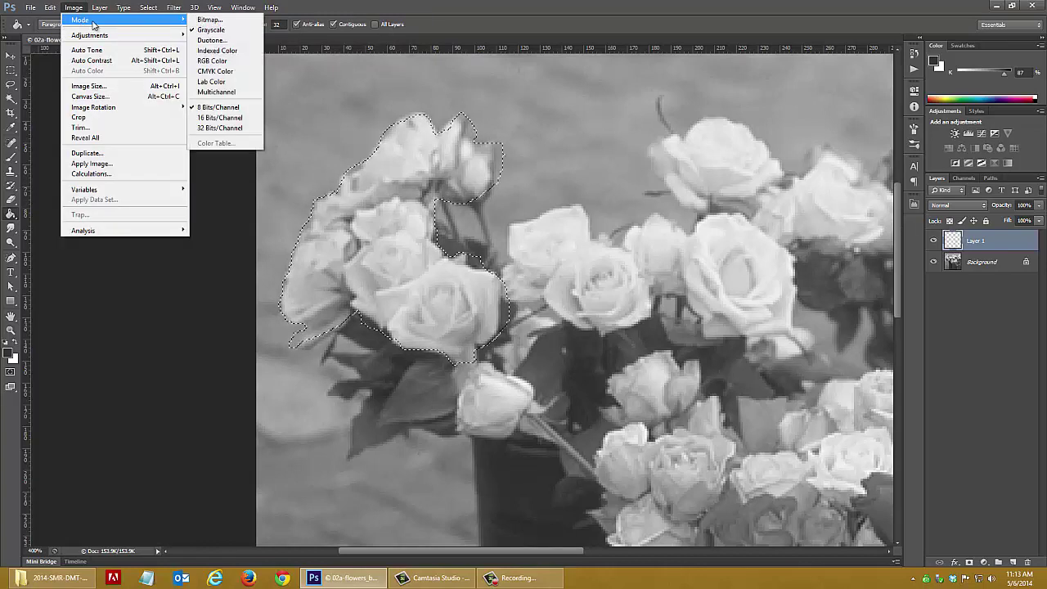
left_click(222, 61)
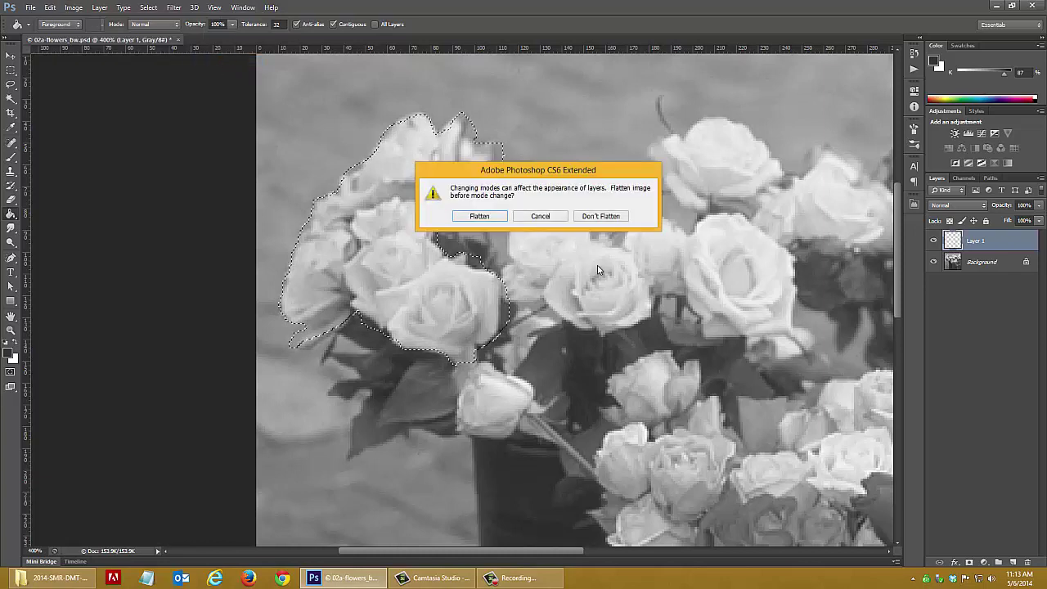
left_click(603, 215)
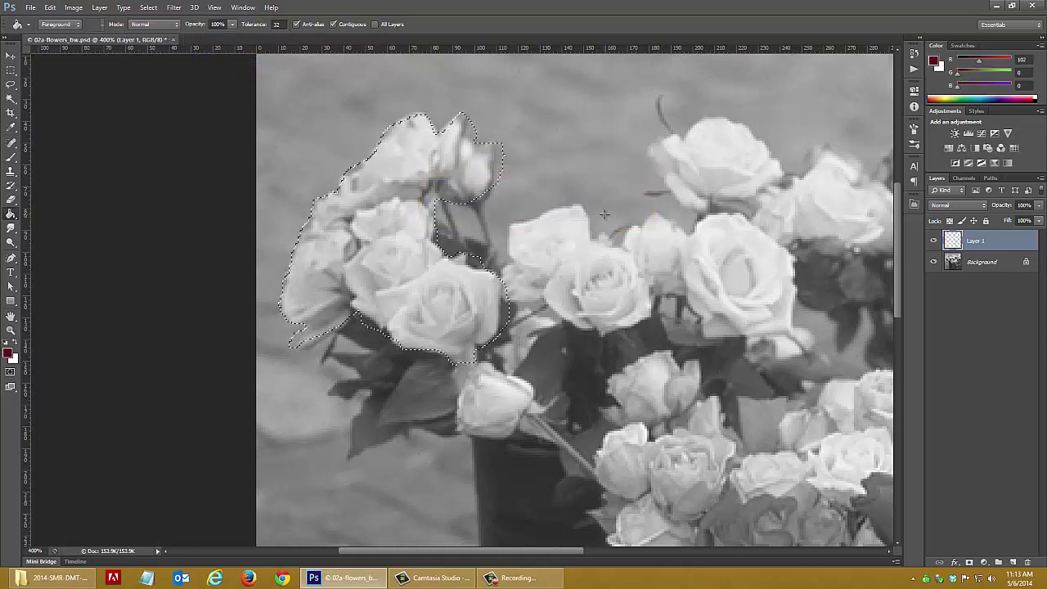
- Fill the selected rose cluster on the new layer with bright green 00cc33 and clear the selection
left_click(7, 352)
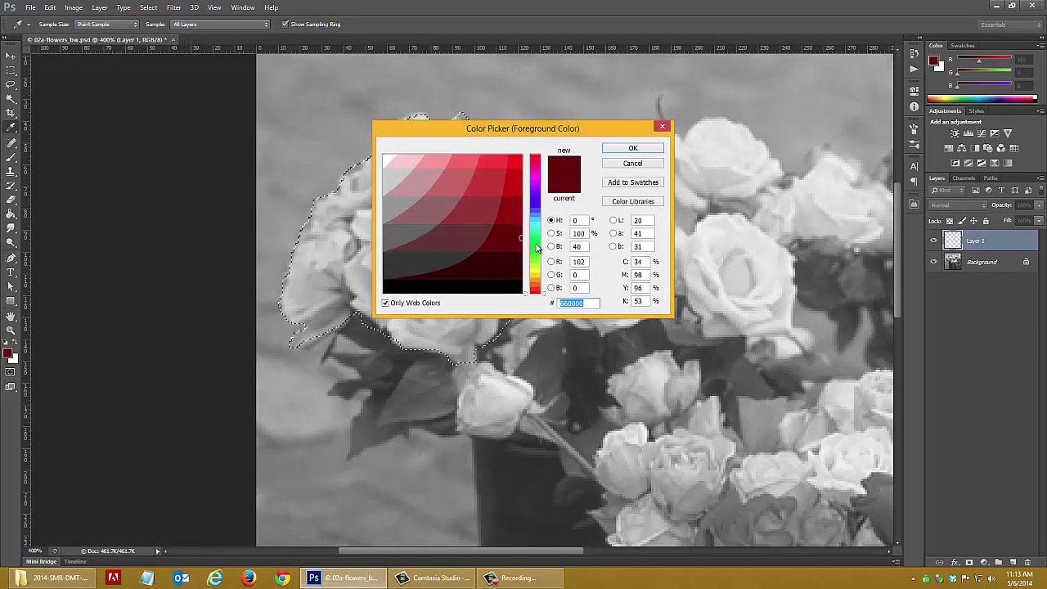
left_click(534, 237)
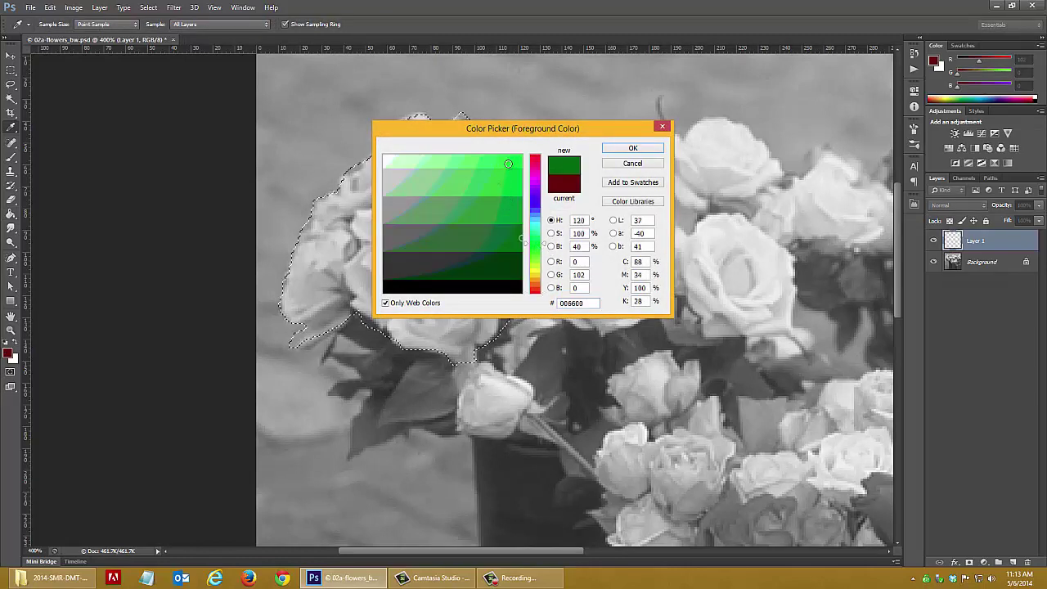
left_click(508, 163)
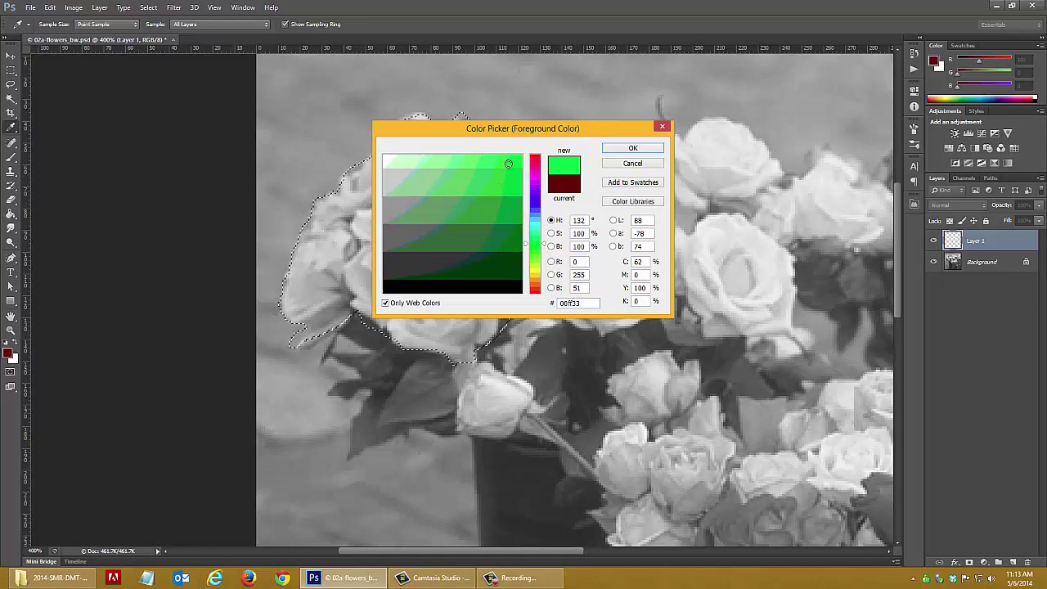
left_click(510, 191)
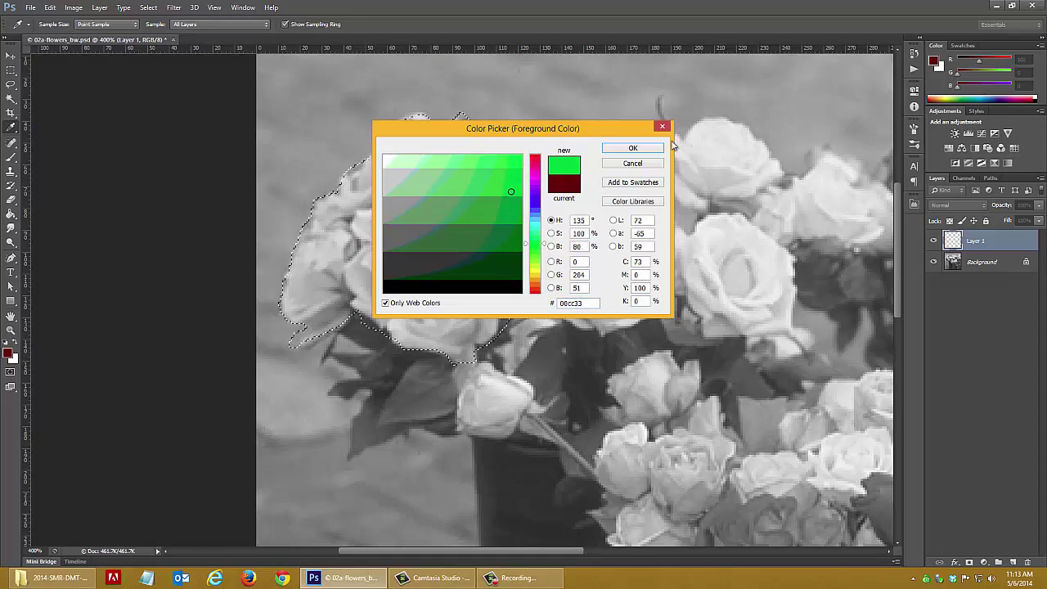
left_click(631, 148)
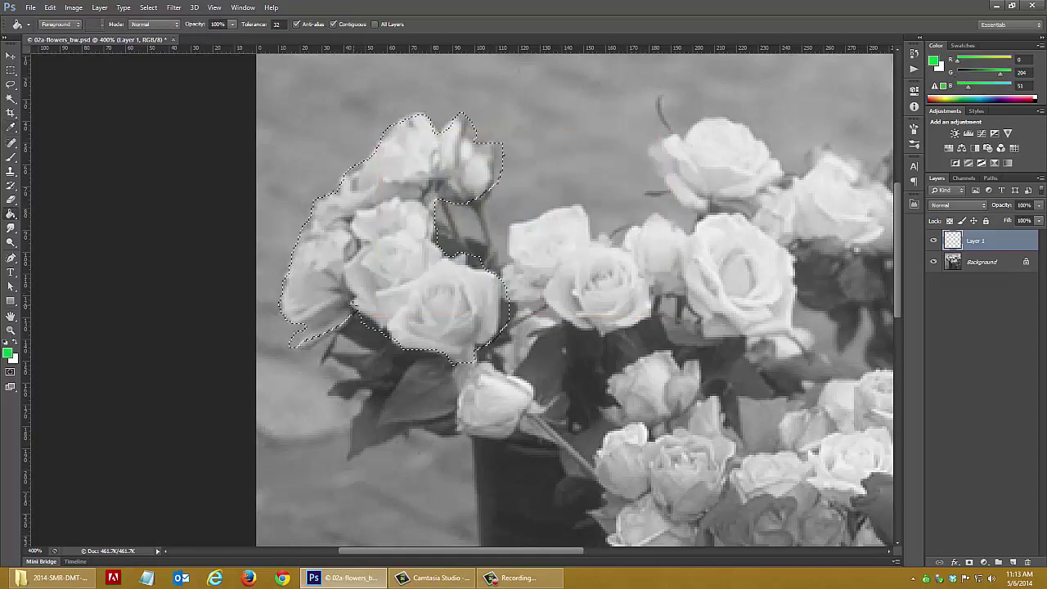
left_click(385, 265)
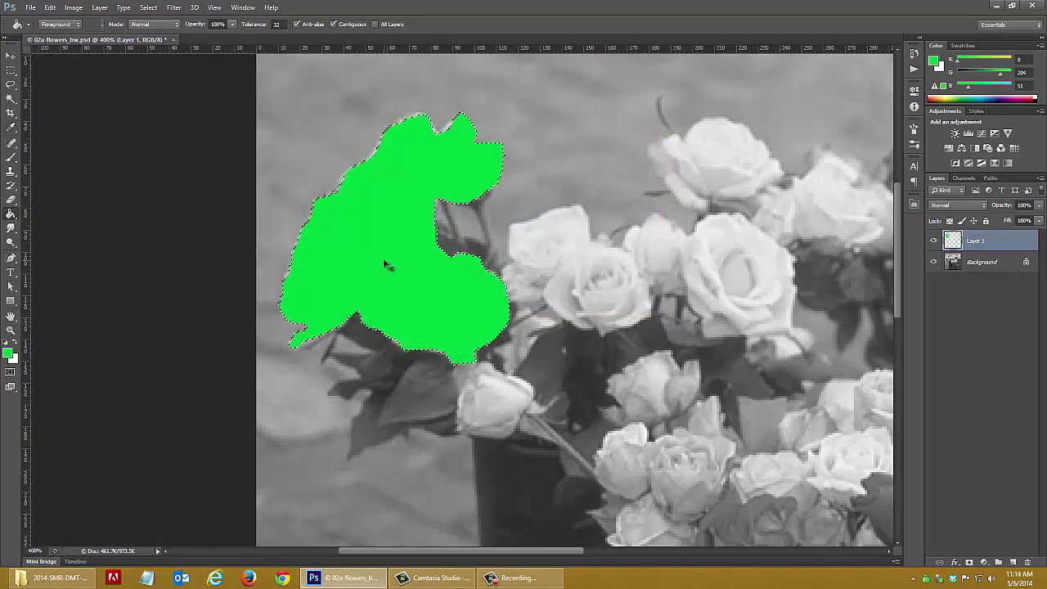
key("ctrl+d")
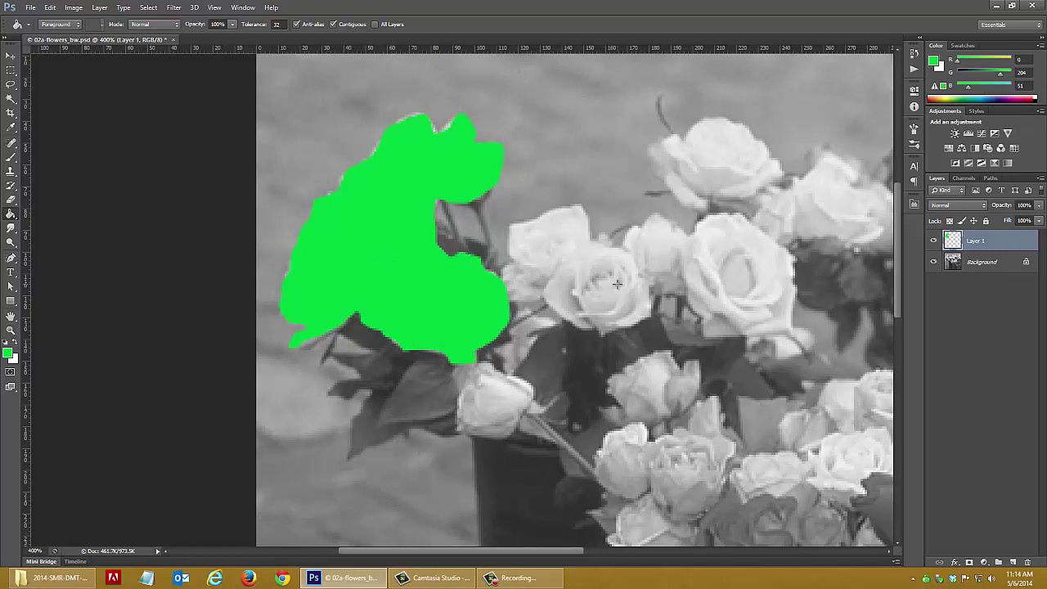
- Rename the green-filled layer GREEN
key("ctrl+1")
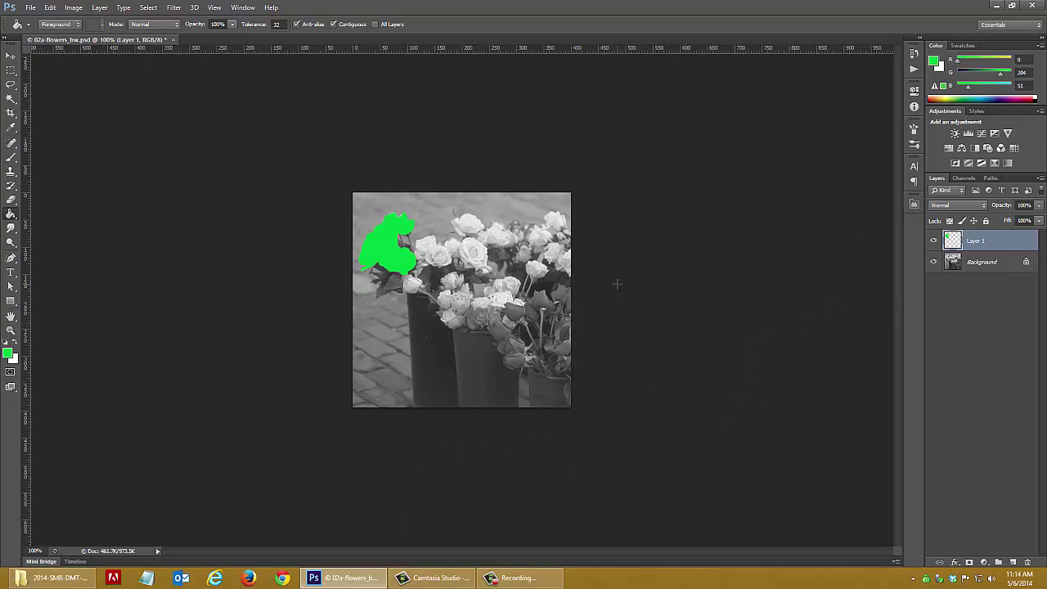
double_click(981, 241)
type("GREEN")
key("Return")
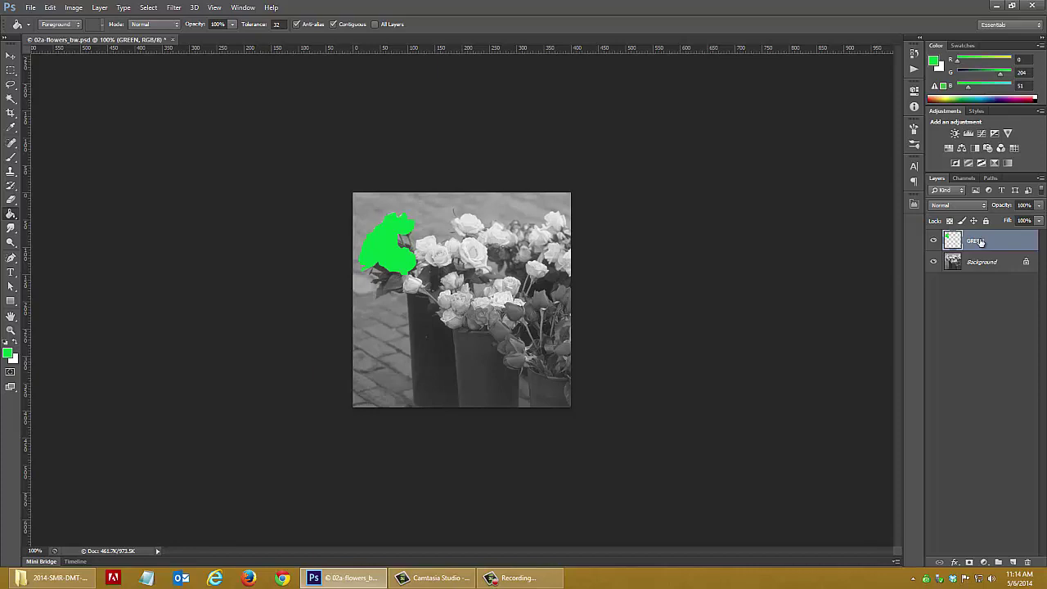
- Lower the GREEN layer's opacity to 50%
left_click(1040, 206)
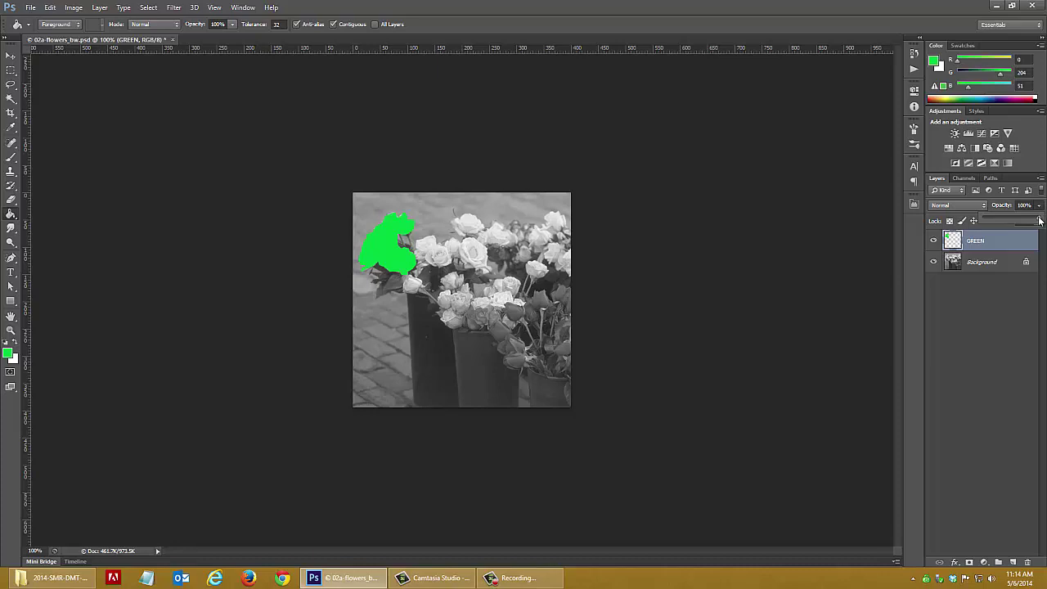
left_click_drag(1040, 221, 1009, 220)
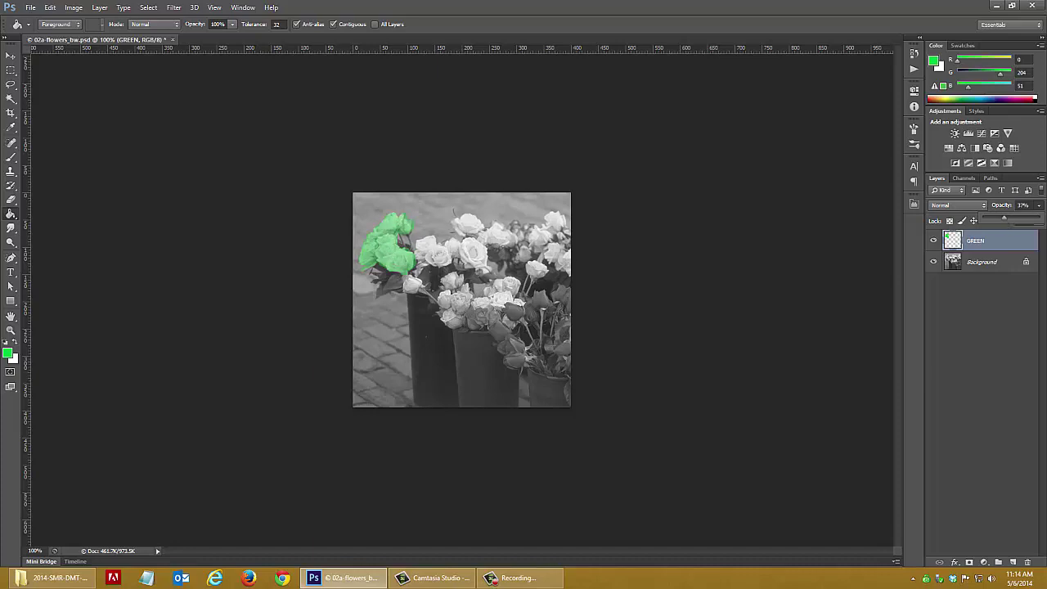
left_click(1022, 205)
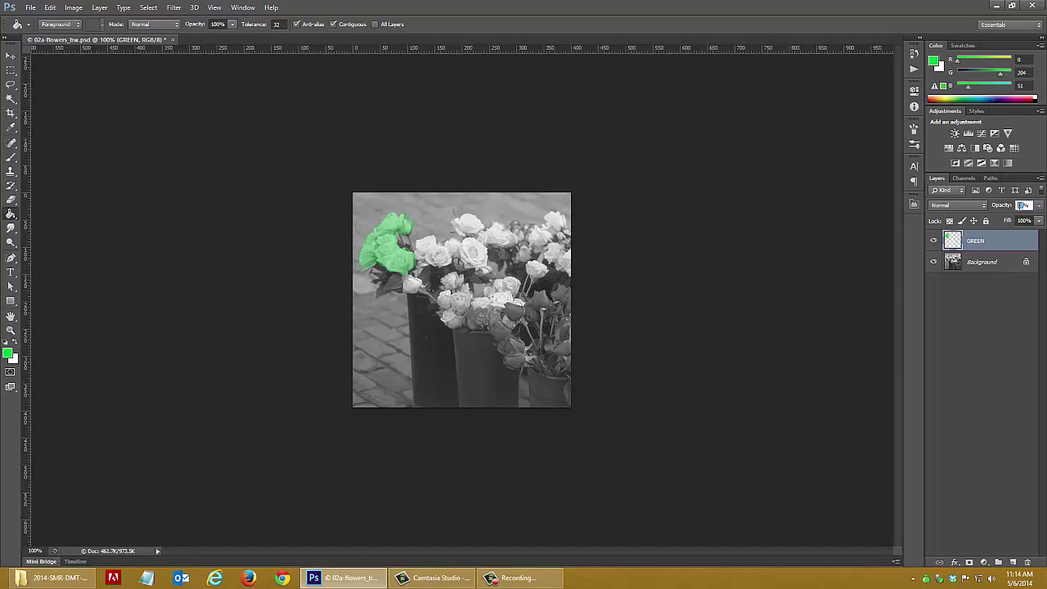
type("50")
key("ctrl+plus")
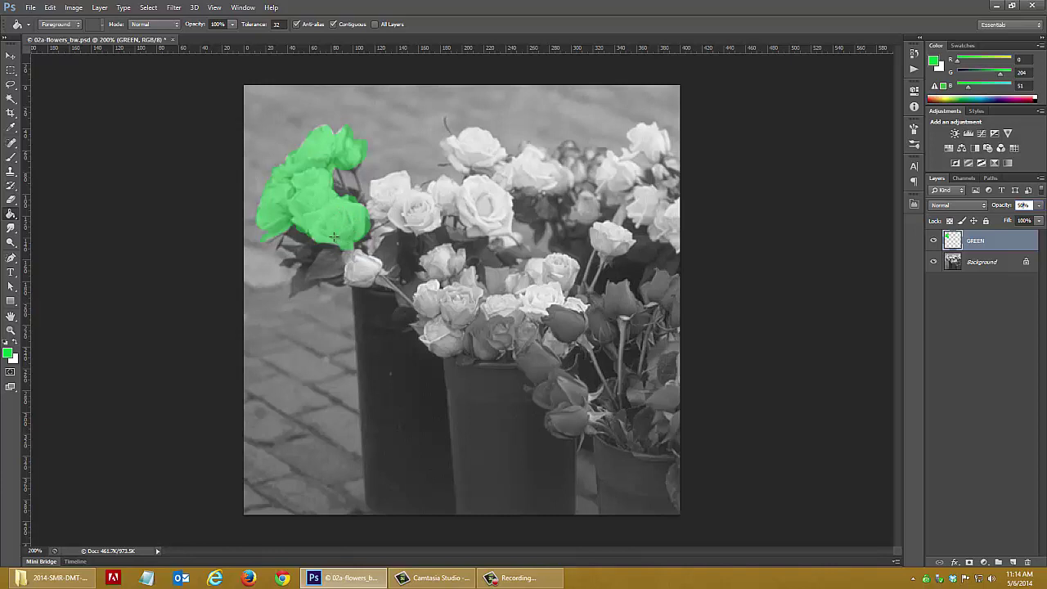
key("ctrl+minus")
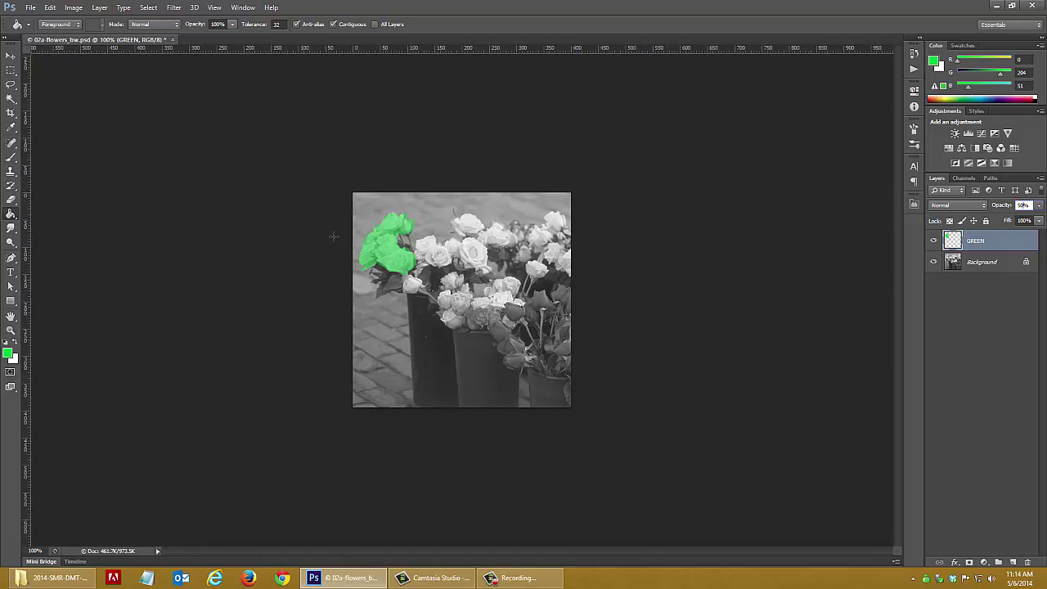
- Restore the GREEN layer's opacity to 100% and set its blend mode to Overlay
left_click(1041, 206)
left_click_drag(1016, 220, 1045, 219)
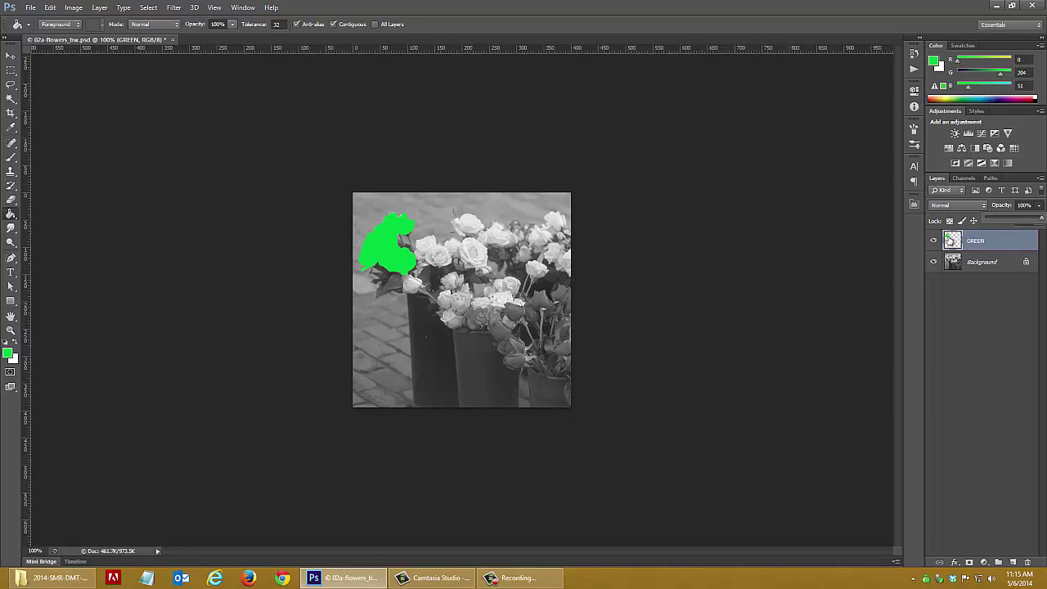
left_click(984, 205)
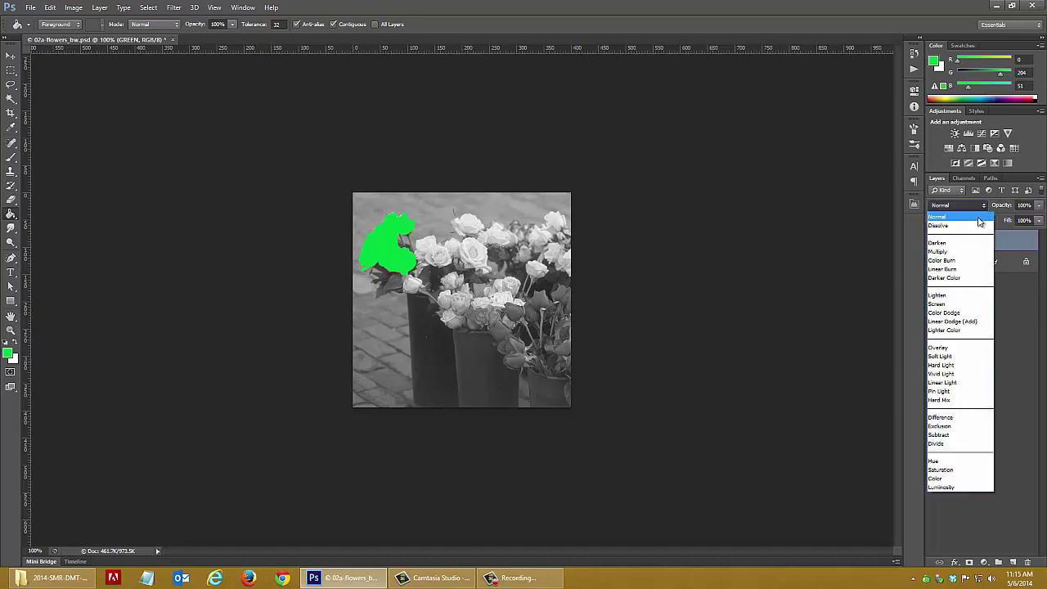
left_click(960, 349)
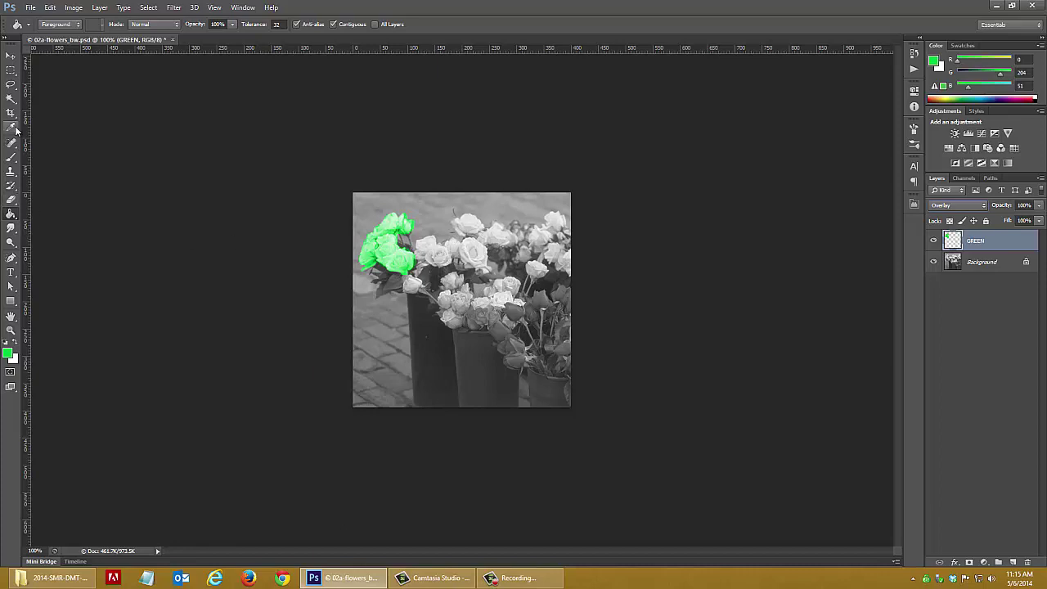
- Select the large open rose in the middle of the bouquet with a freehand Lasso outline
left_click(11, 84)
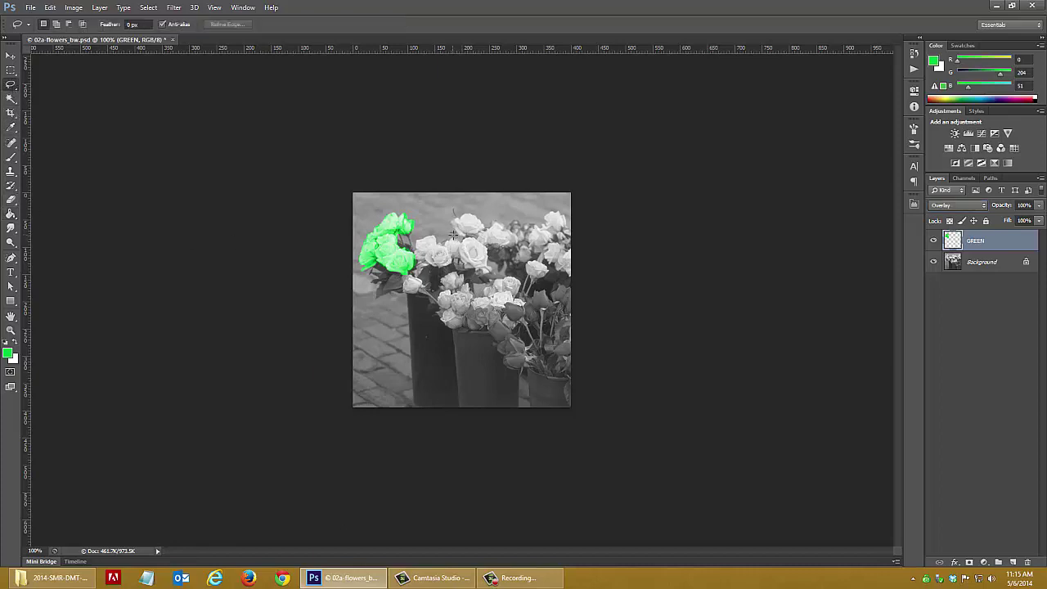
mouse_move(452, 258)
left_mouse_down()
mouse_move(494, 268)
mouse_move(478, 240)
mouse_move(460, 239)
left_mouse_up()
left_click(463, 237)
mouse_move(458, 263)
left_mouse_down()
mouse_move(482, 270)
mouse_move(490, 253)
mouse_move(466, 238)
left_mouse_up()
- Set the foreground colour to magenta cc0099
left_click(9, 354)
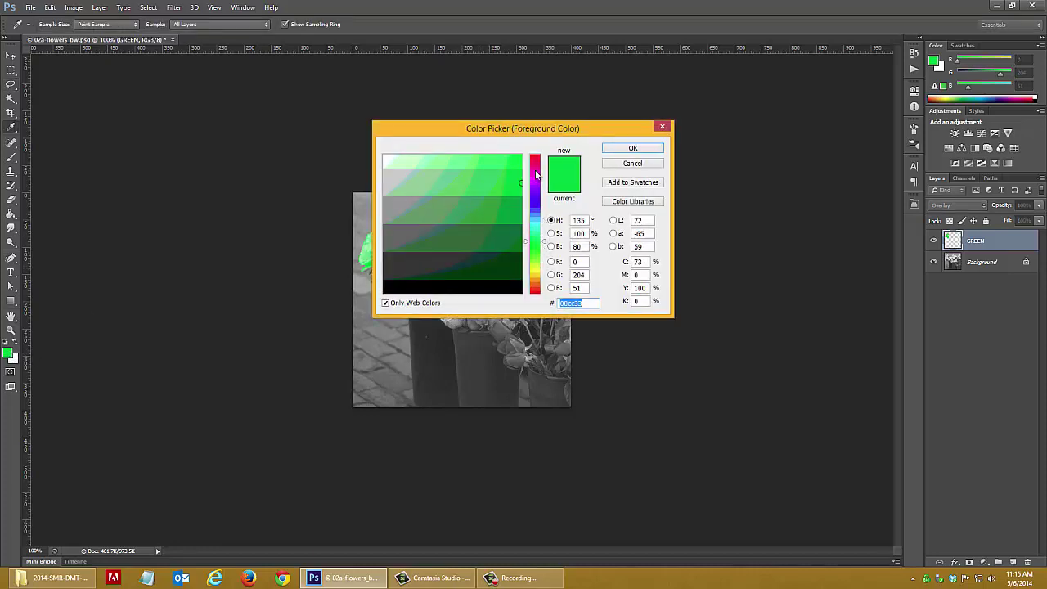
left_click(535, 172)
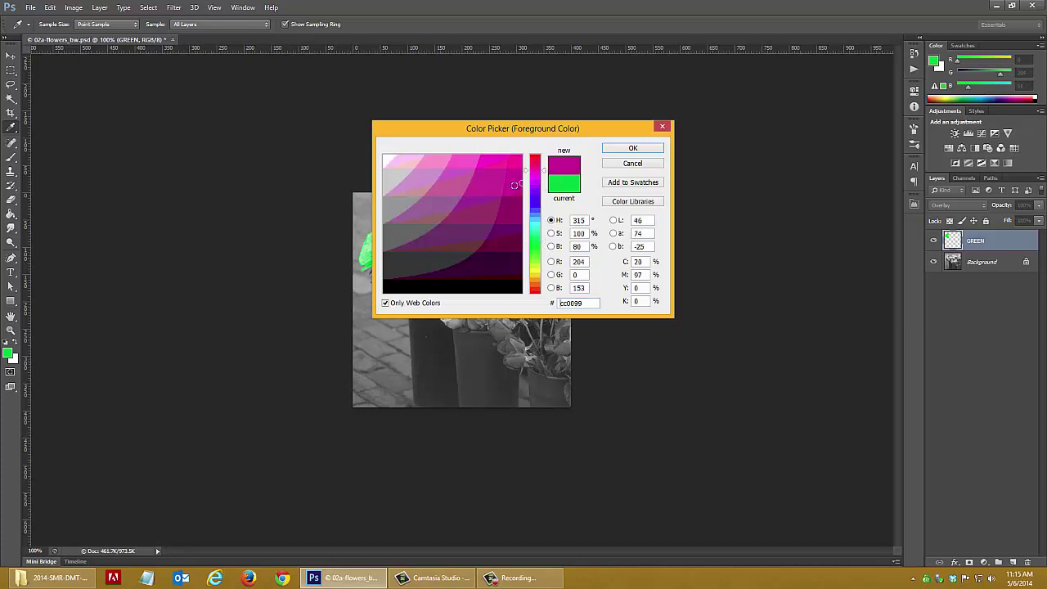
left_click(635, 149)
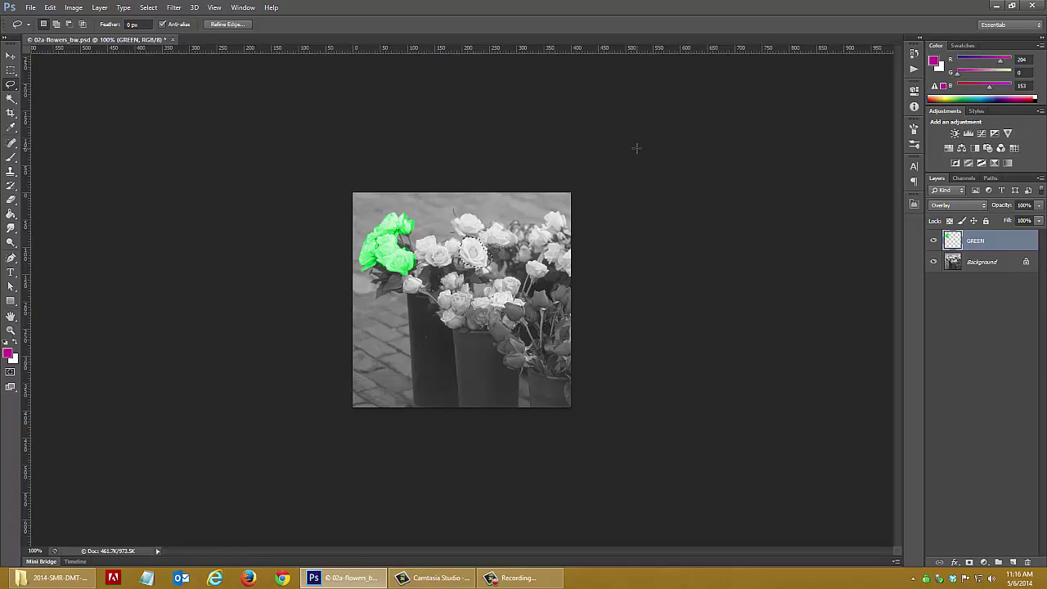
- Fill the selected rose with the magenta foreground colour on a new layer and clear the selection
left_click(1014, 562)
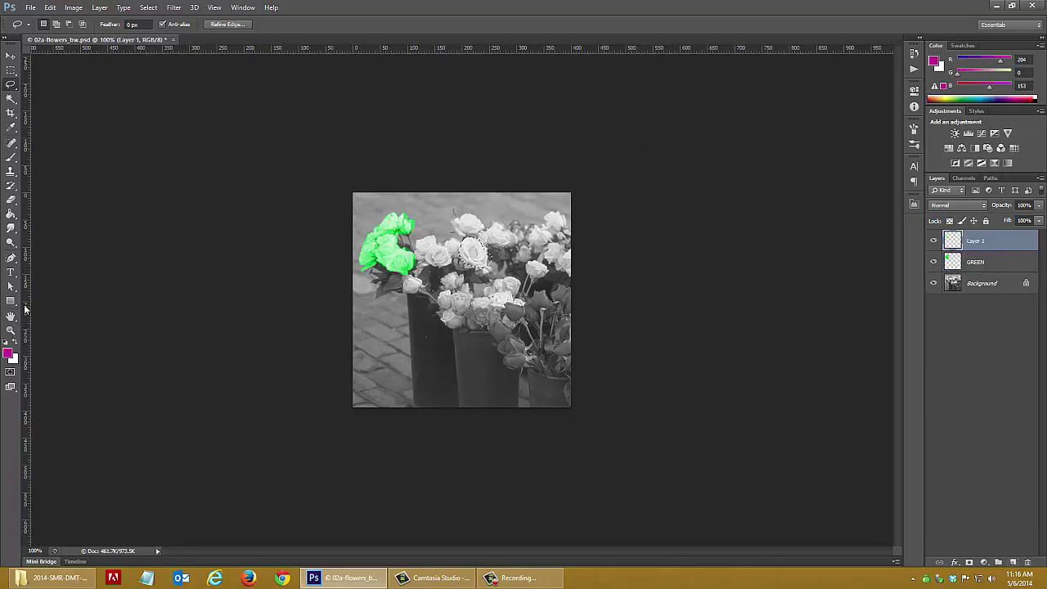
left_click(10, 214)
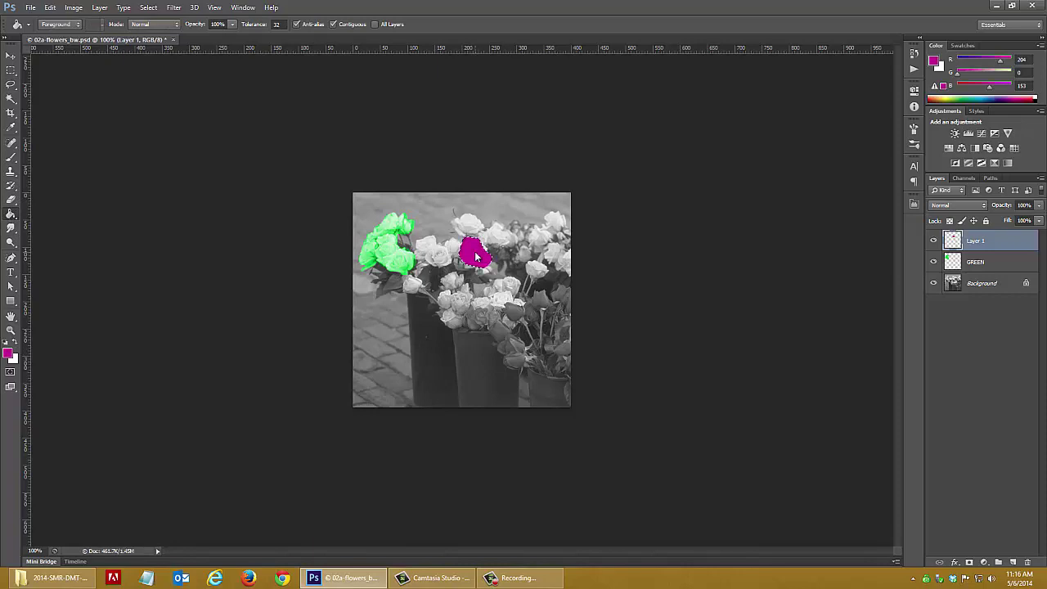
key("ctrl+d")
- Rename the magenta-filled layer FUSCIA
double_click(986, 240)
type("R")
type("FU")
type("SCIA")
key("Return")
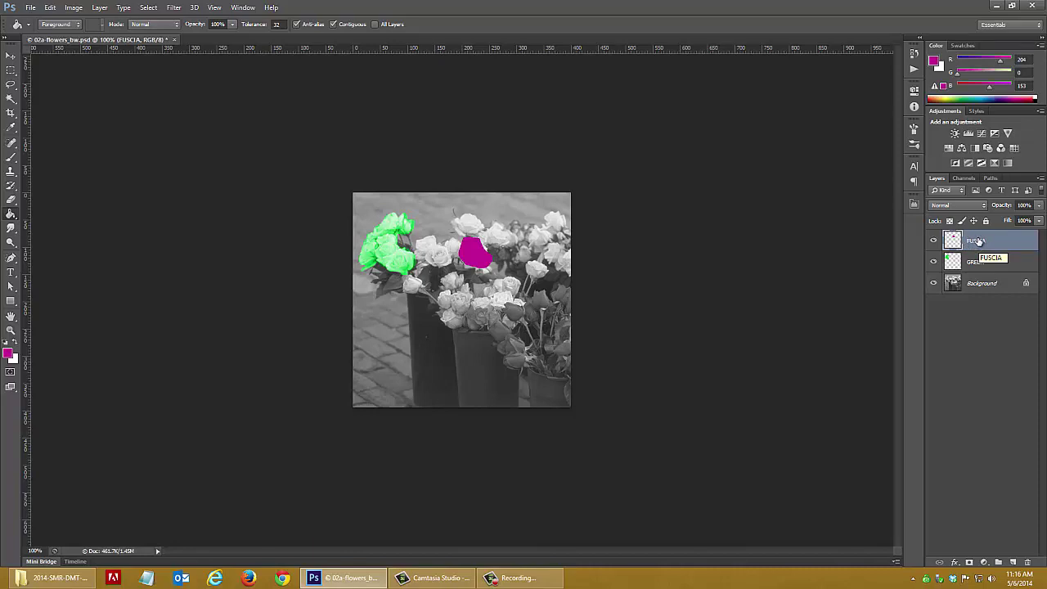
- Duplicate the FUSCIA layer, and hide the original FUSCIA and GREEN layers
left_click_drag(978, 240, 1013, 562)
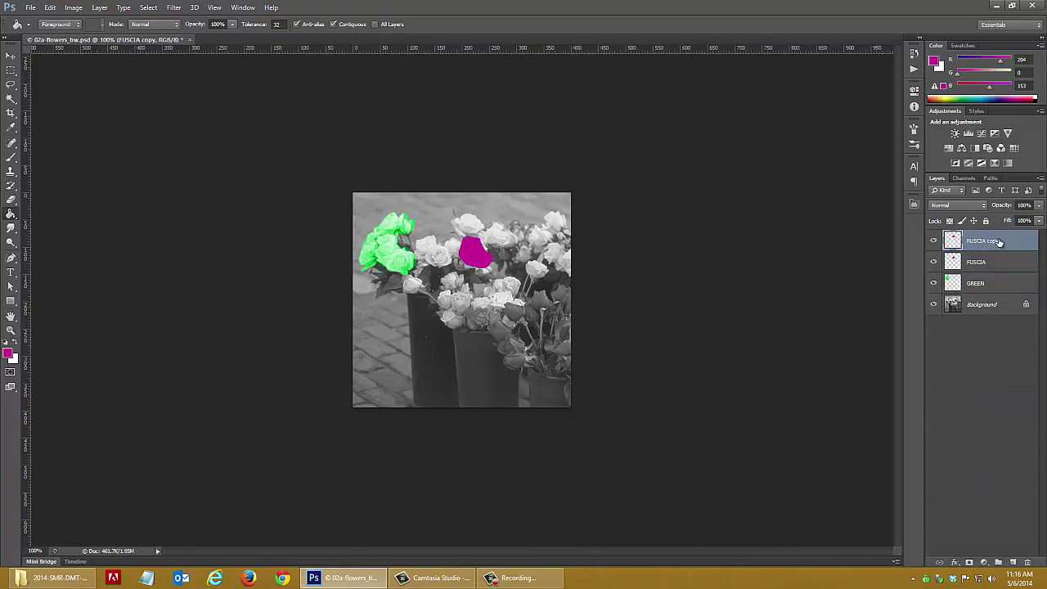
left_click(933, 262)
left_click(933, 283)
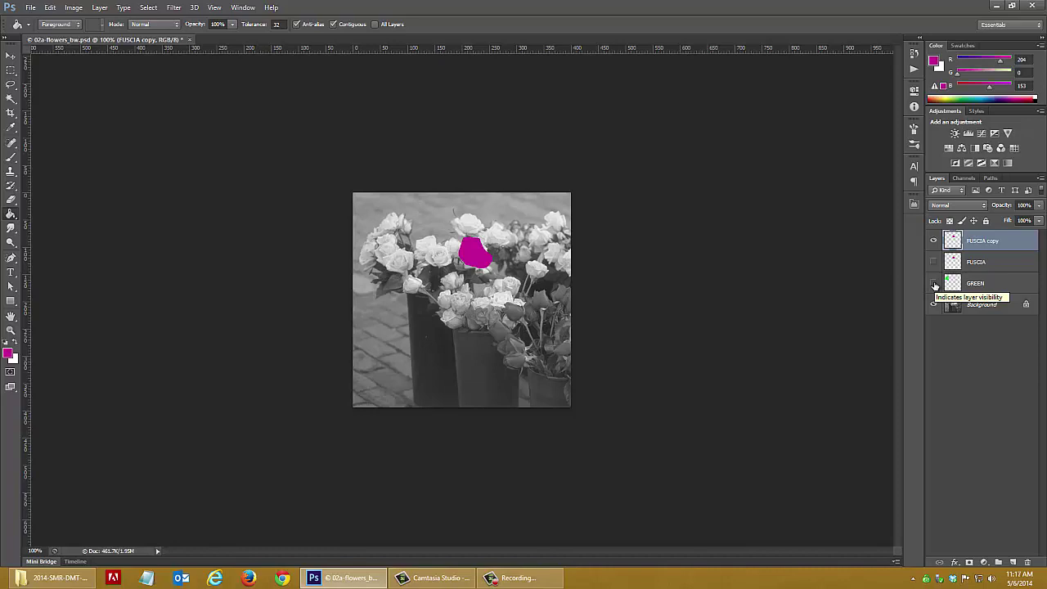
- Try the Darken and Overlay blend modes on the FUSCIA copy layer
left_click(984, 205)
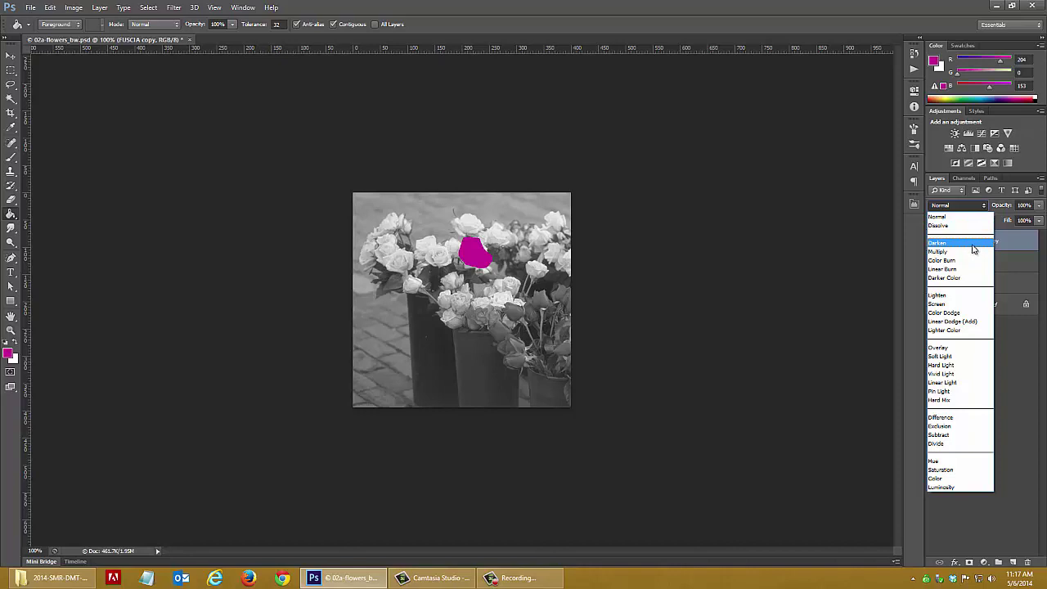
left_click(972, 245)
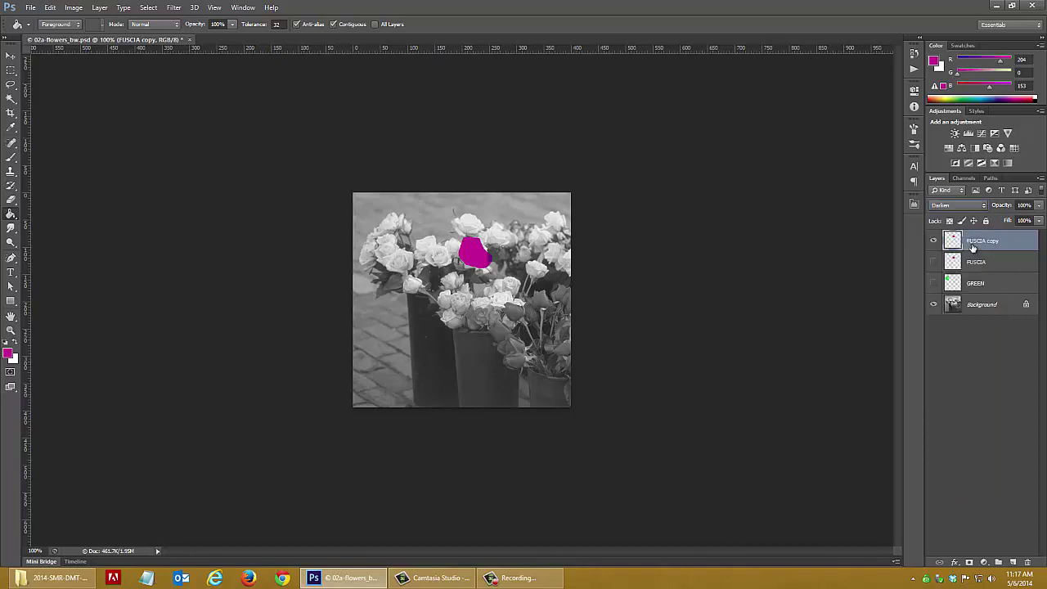
left_click(985, 206)
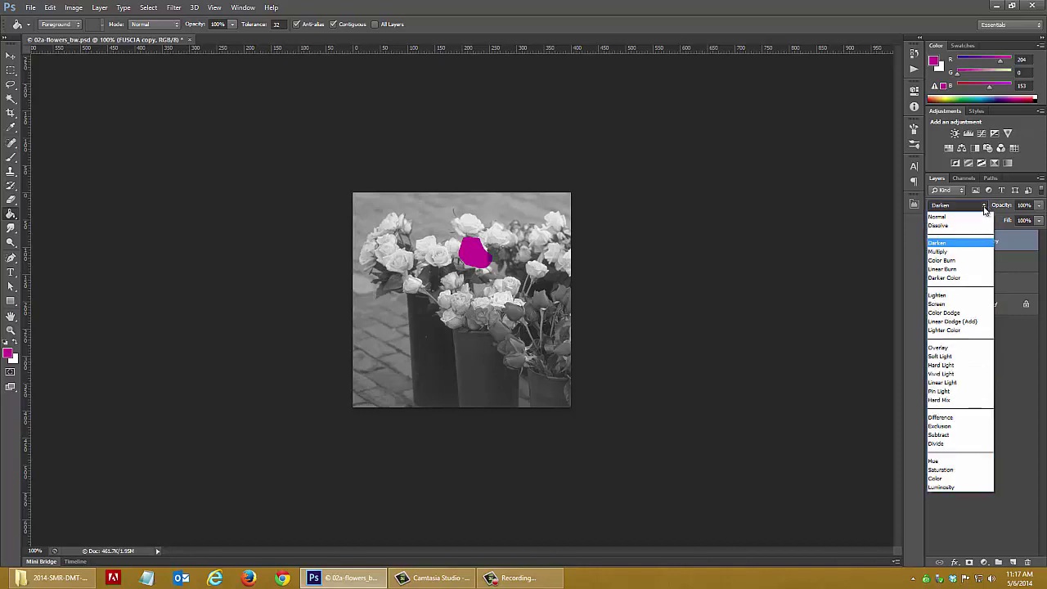
left_click(949, 348)
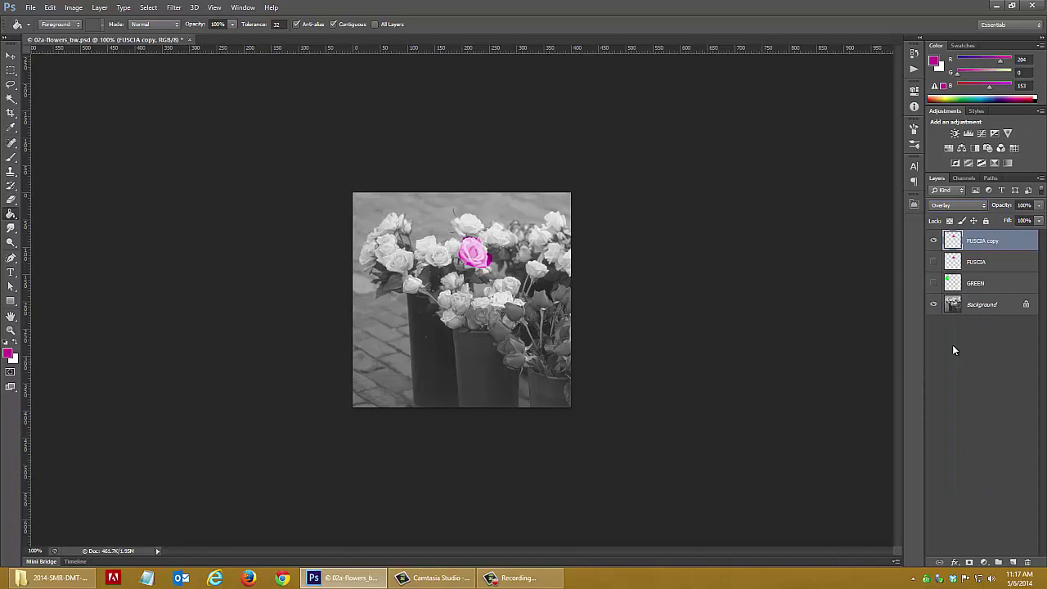
key("ctrl+plus")
key("ctrl+plus")
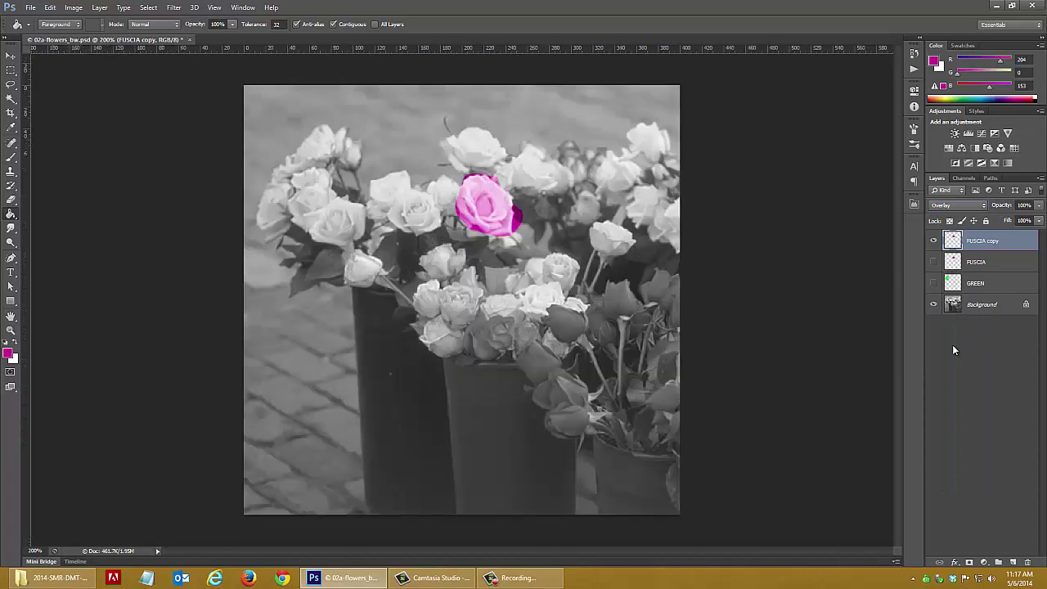
- Show the FUSCIA layer in place of its copy and lower its opacity to 49%
left_click(933, 241)
left_click(934, 262)
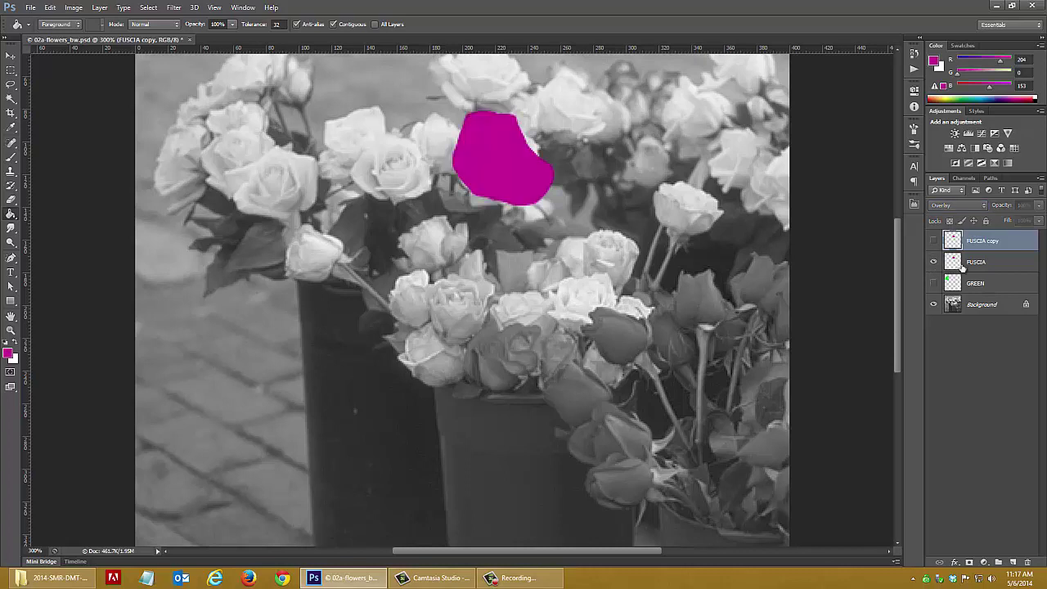
left_click(974, 262)
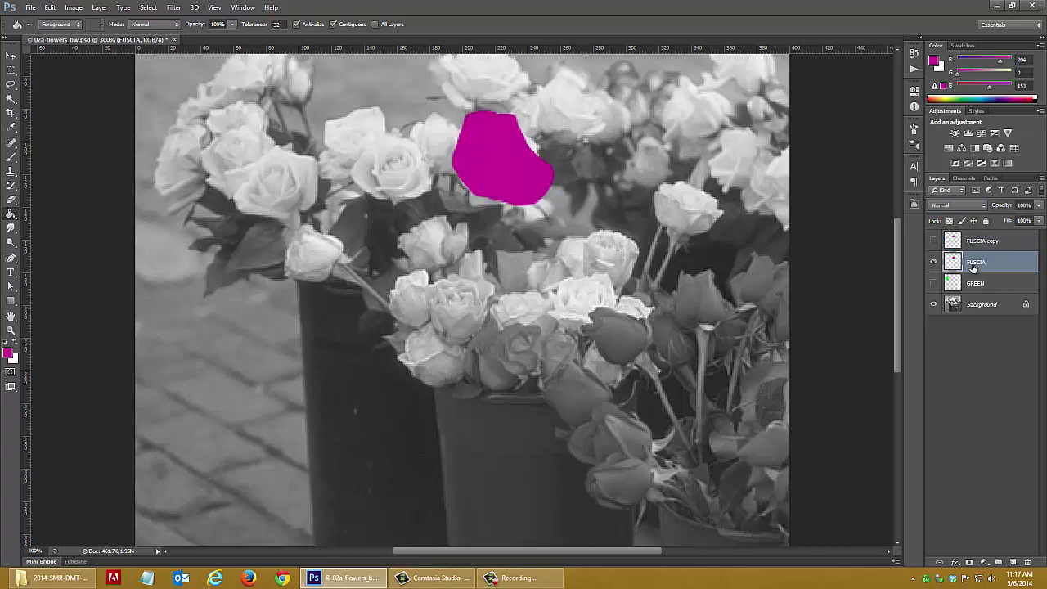
left_click(1039, 220)
left_click_drag(1040, 220, 1011, 222)
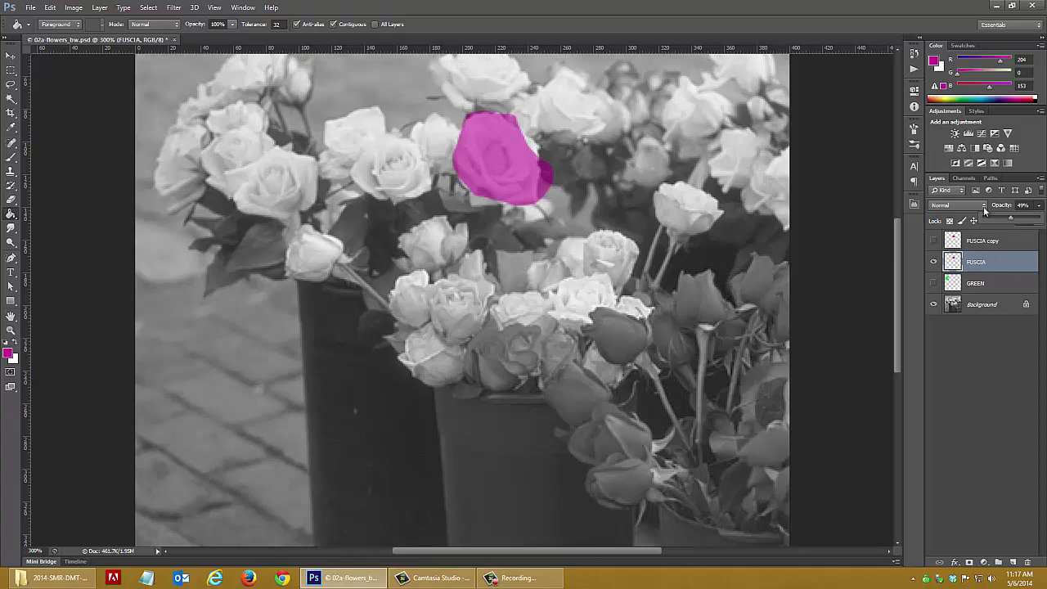
- Show the FUSCIA copy layer instead of FUSCIA, and set it to Multiply blending at 50% opacity
left_click(933, 262)
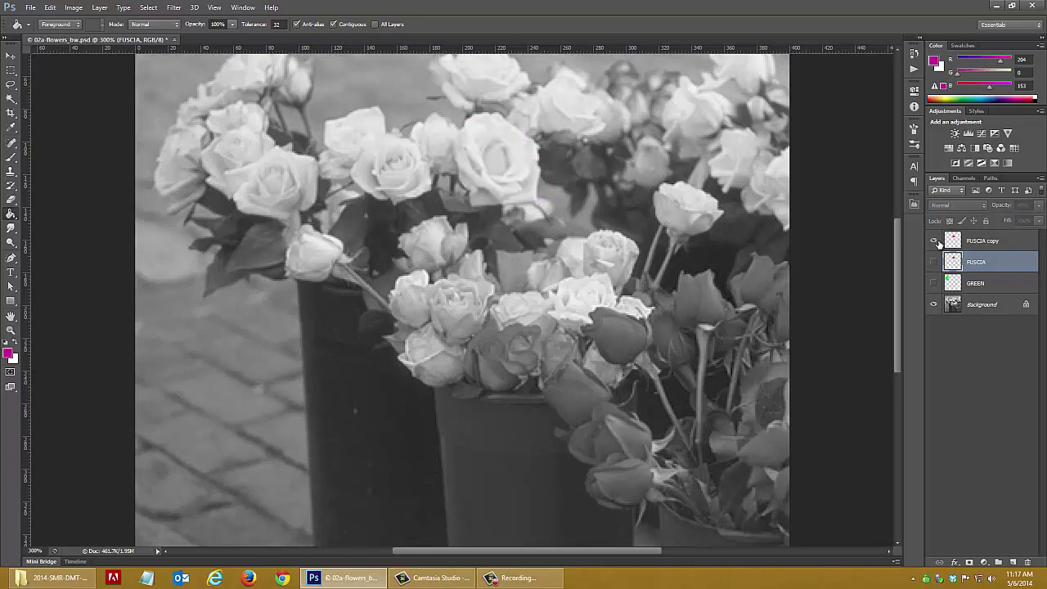
left_click(935, 240)
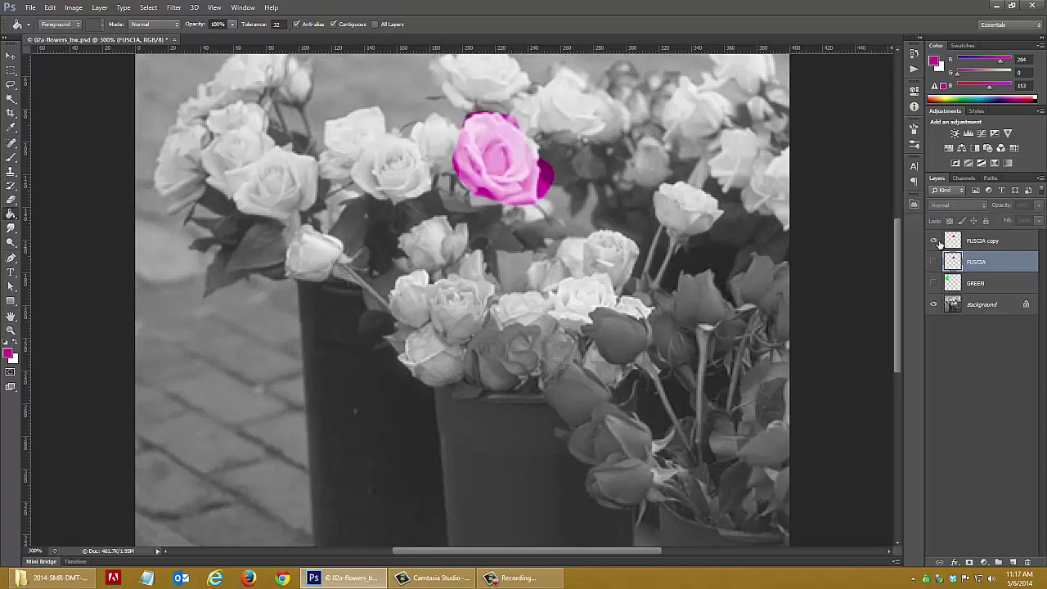
left_click(982, 241)
left_click(978, 206)
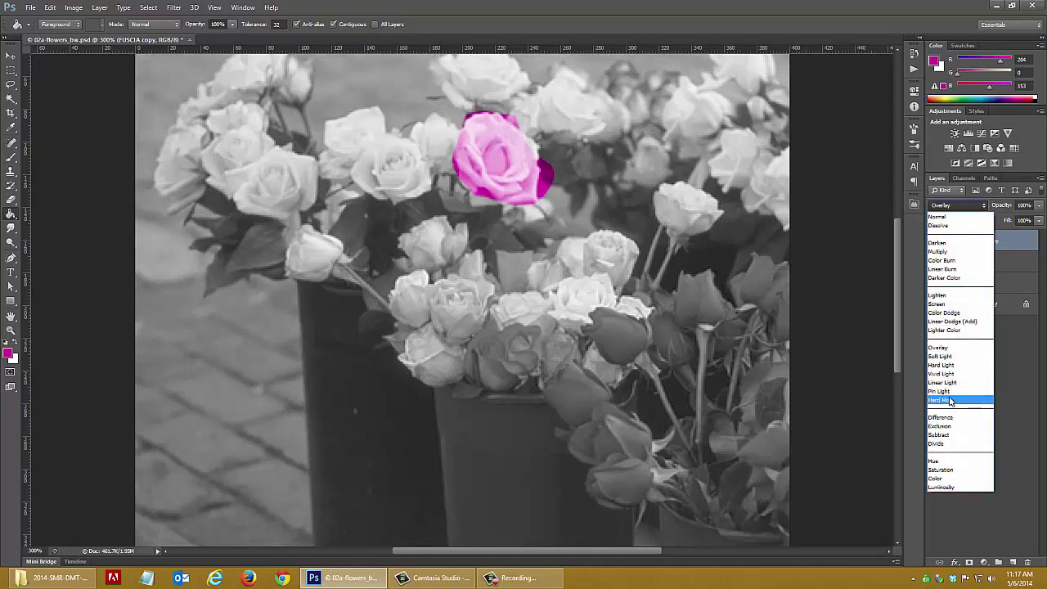
left_click(940, 253)
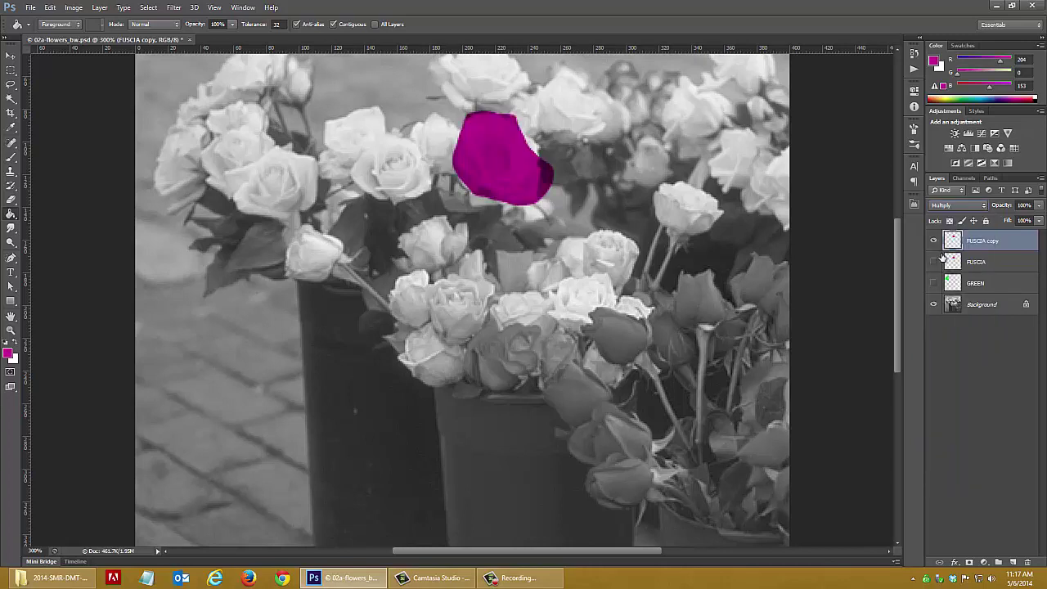
left_click(1041, 206)
left_click_drag(1037, 220, 1013, 222)
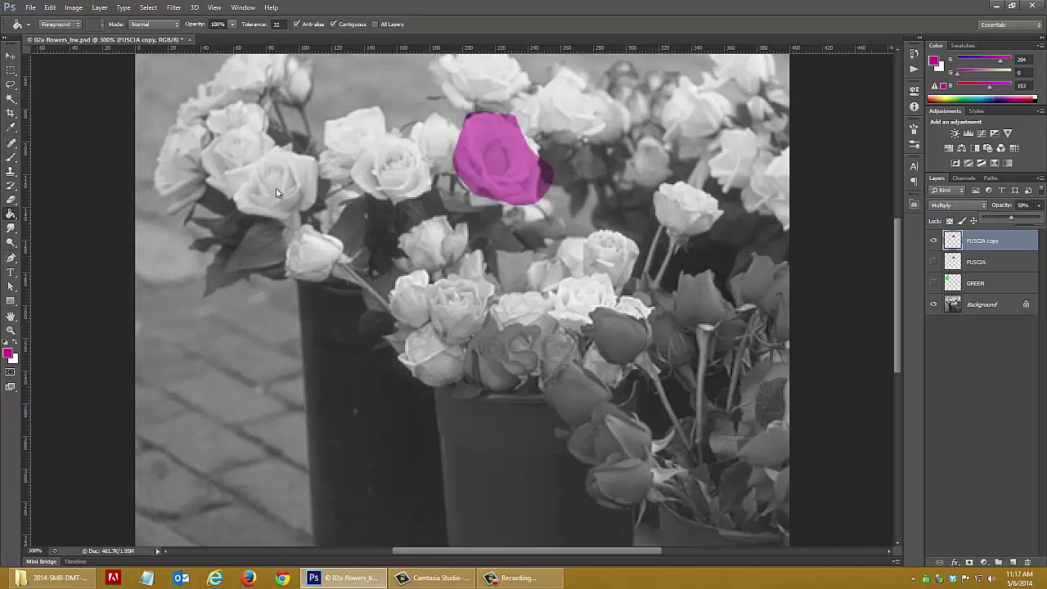
- Erase the magenta spilling past the rose's right edge on the FUSCIA copy layer
left_click(11, 54)
left_click(552, 191)
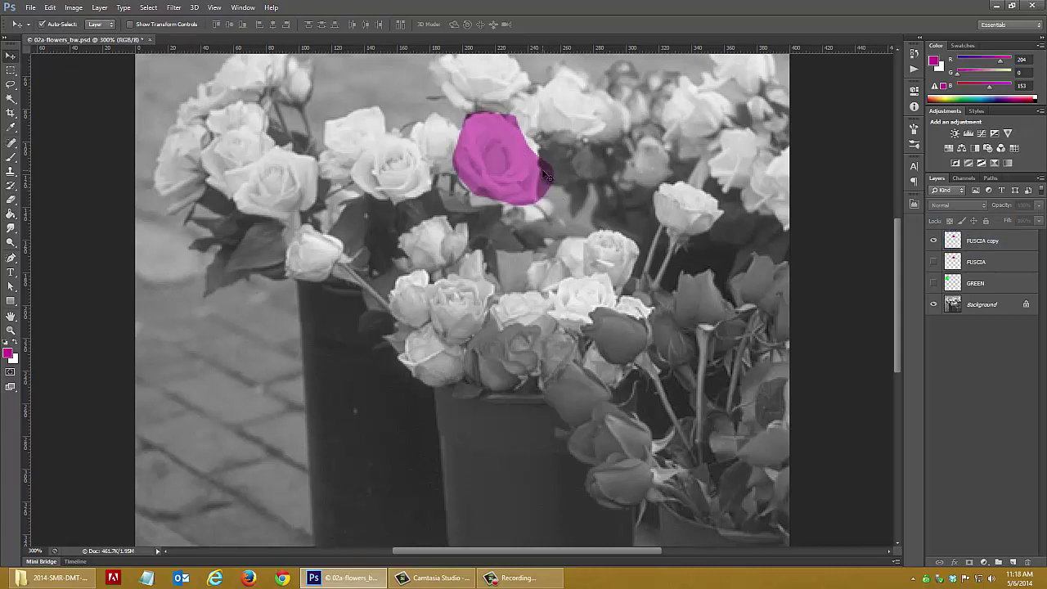
left_click(10, 199)
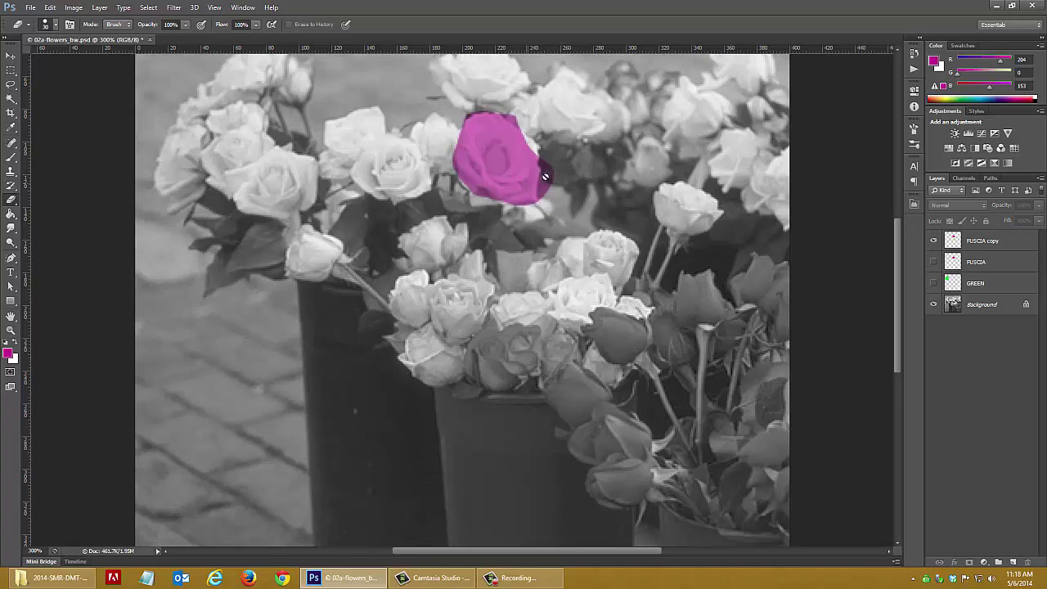
left_click_drag(545, 179, 544, 177)
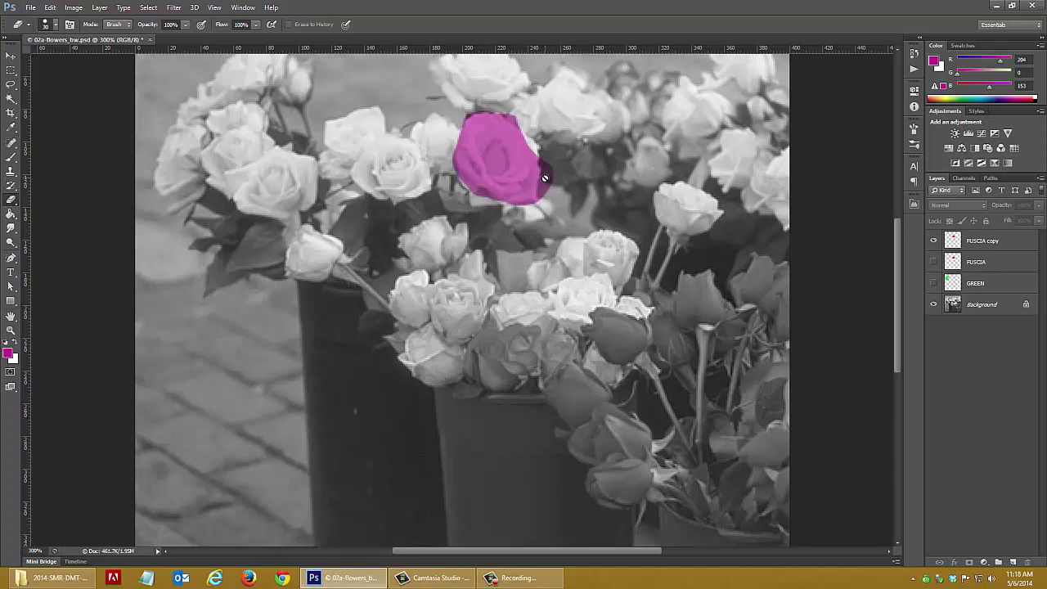
left_click(992, 241)
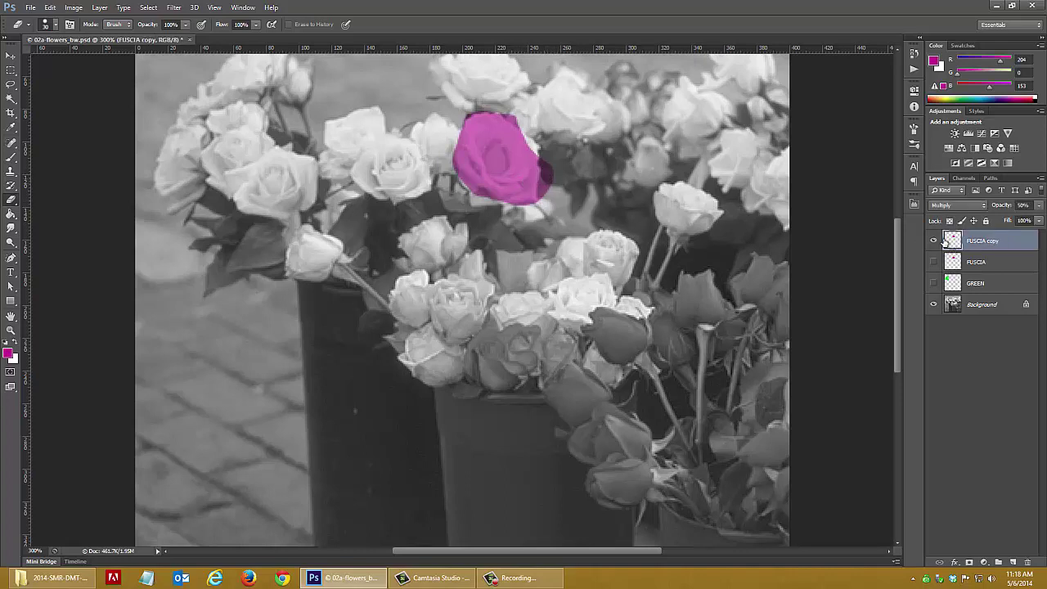
mouse_move(552, 167)
left_mouse_down()
mouse_move(542, 194)
mouse_move(558, 193)
left_mouse_up()
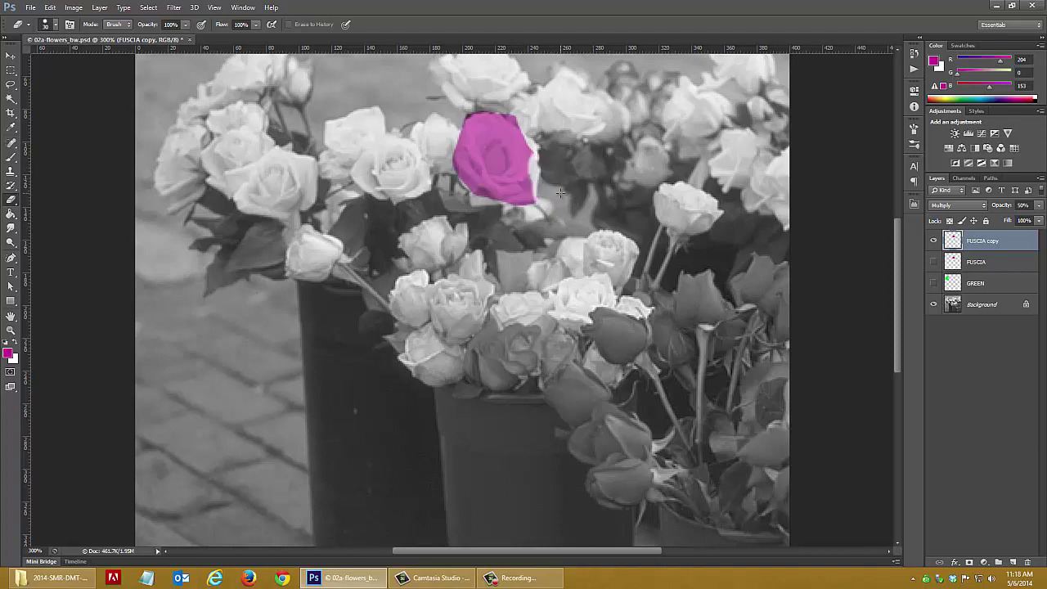
- Undo the last erasure and erase the magenta spilling past the rose's right edge with a 14 px eraser
key("ctrl+z")
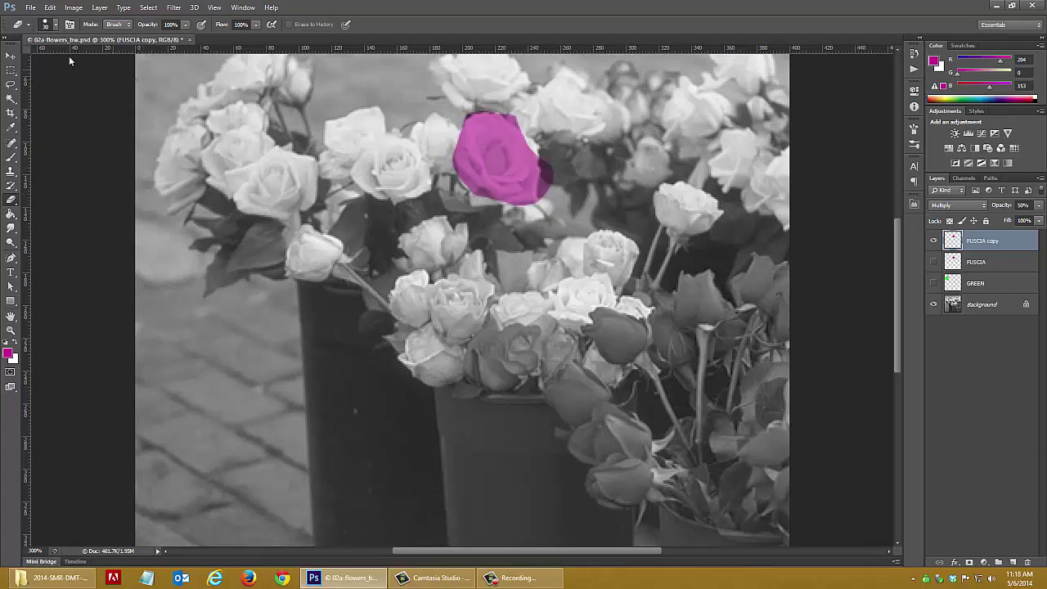
left_click(55, 26)
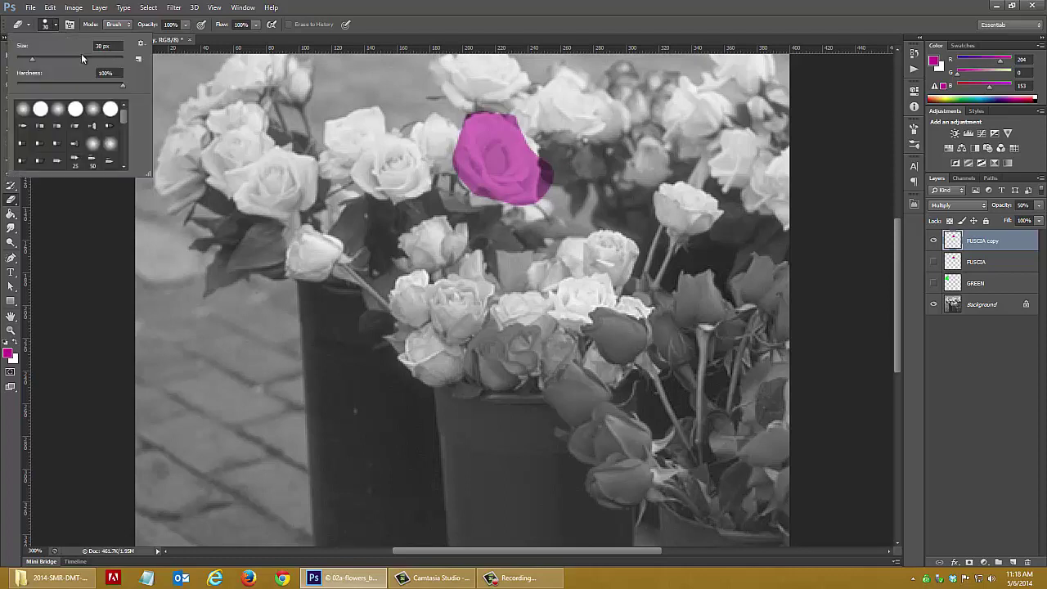
left_click_drag(31, 60, 24, 63)
mouse_move(557, 171)
left_mouse_down()
mouse_move(547, 178)
mouse_move(553, 161)
left_mouse_up()
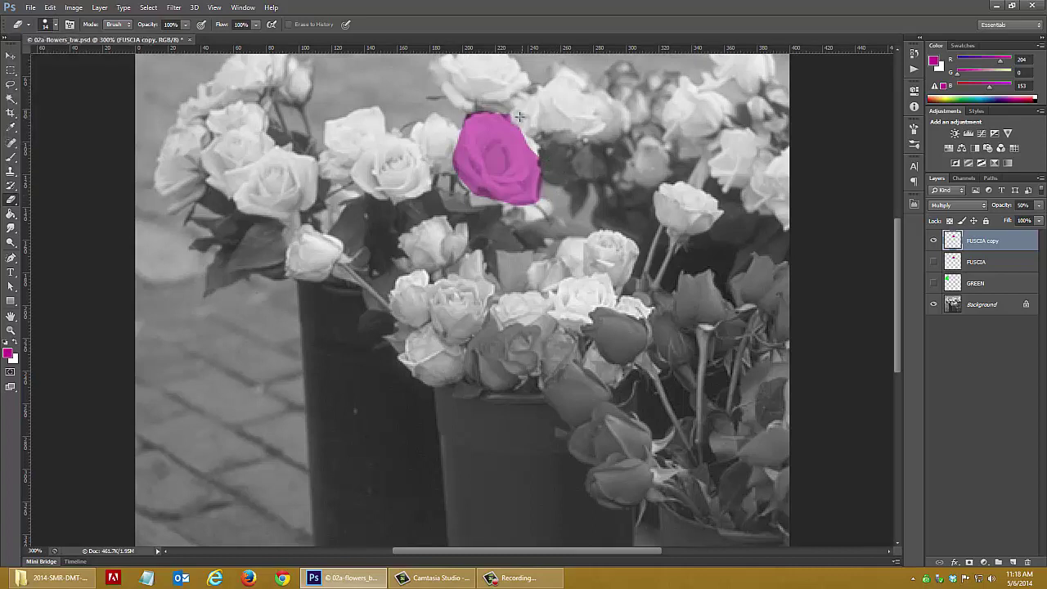
- Compare the rose with and without the FUSCIA copy layer, and view it together with the GREEN layer
left_click(934, 243)
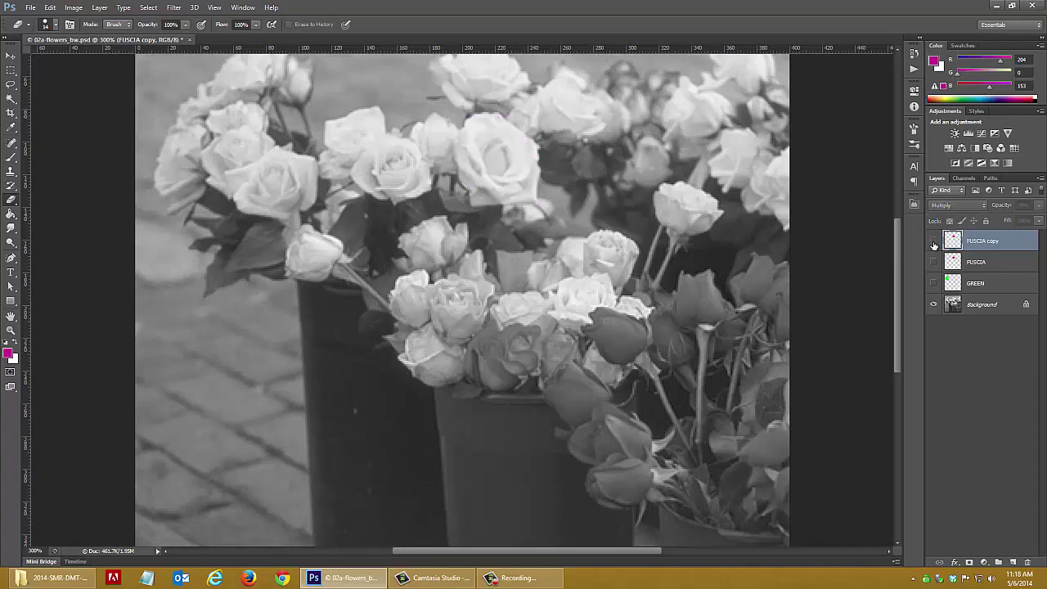
left_click(934, 242)
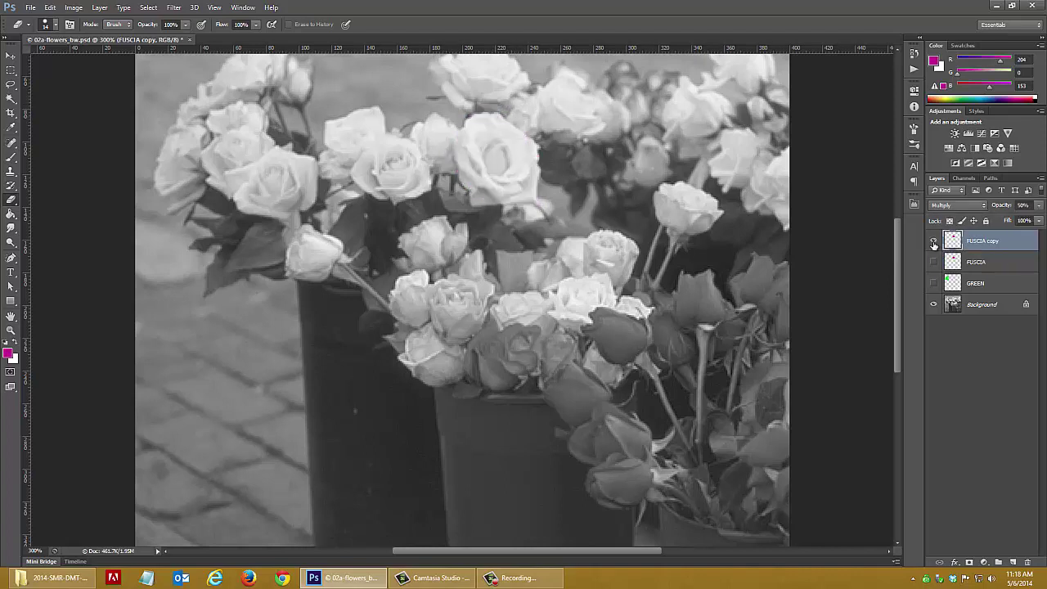
left_click(933, 282)
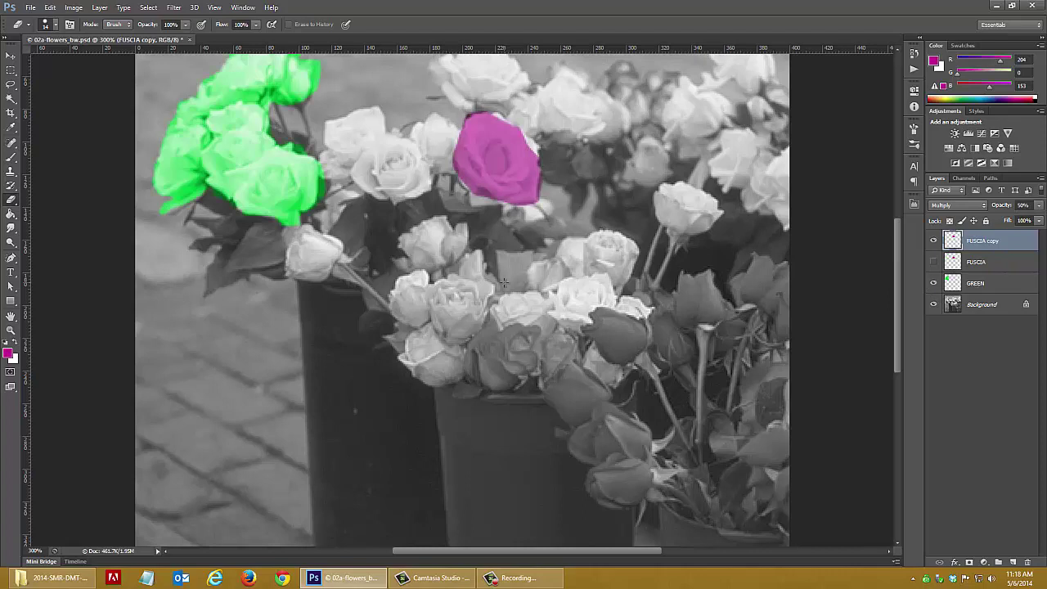
key("ctrl+minus")
key("ctrl+minus")
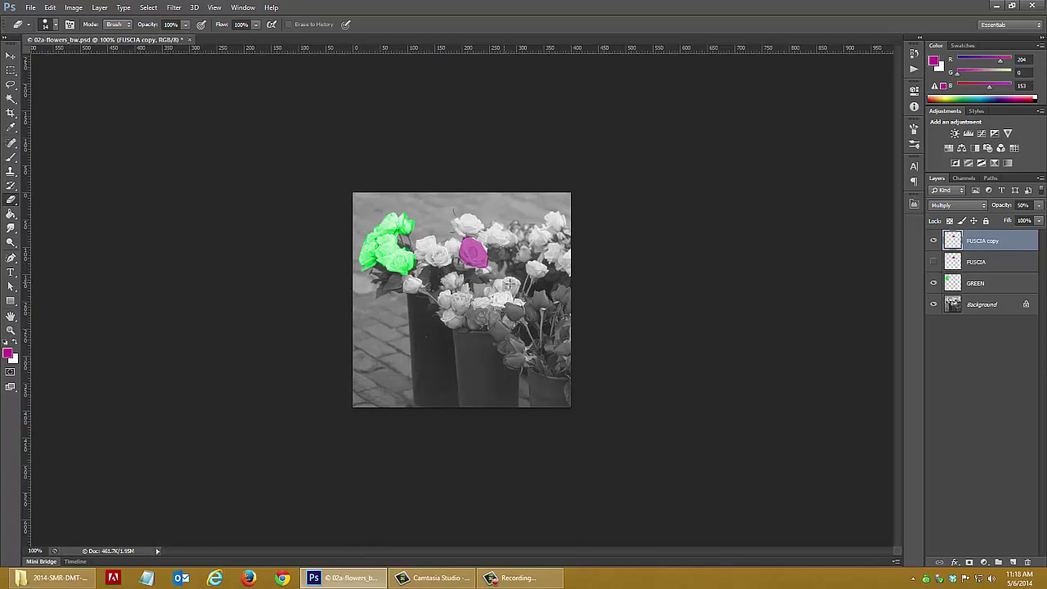
- Hide the GREEN and FUSCIA copy layers and lasso the pavement area around the flowers and buckets on the Background layer
left_click(933, 282)
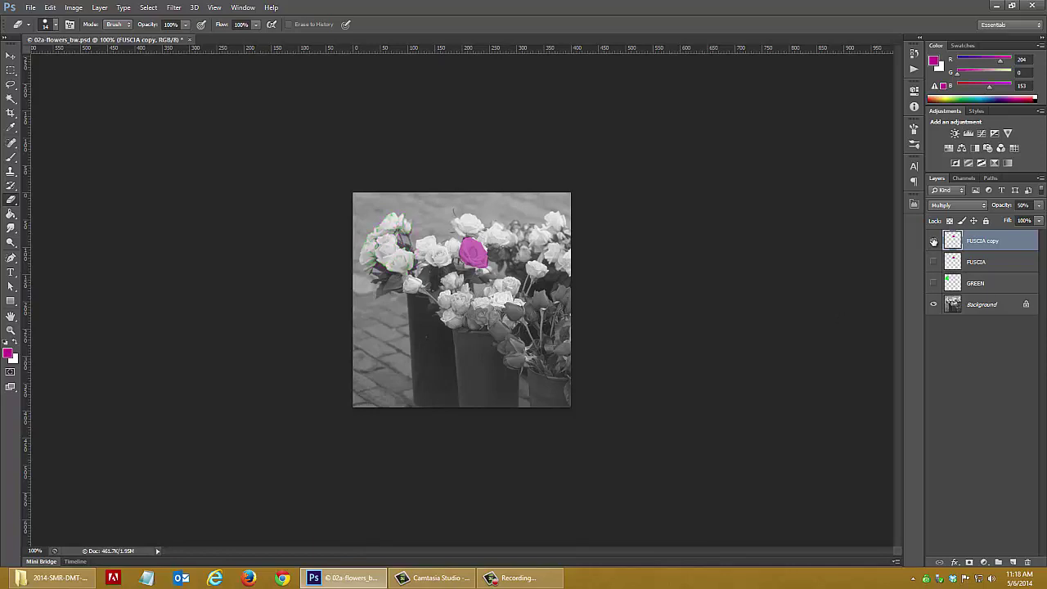
left_click(933, 241)
left_click(979, 310)
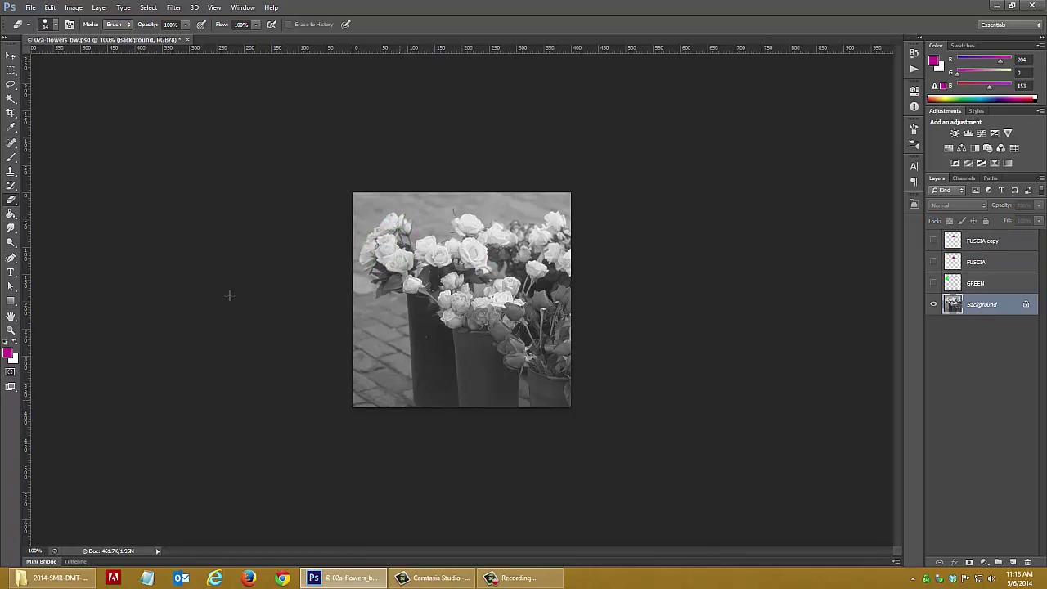
left_click(11, 84)
mouse_move(416, 406)
left_mouse_down()
mouse_move(402, 320)
mouse_move(364, 282)
mouse_move(356, 208)
mouse_move(422, 234)
mouse_move(451, 217)
mouse_move(564, 211)
mouse_move(579, 189)
mouse_move(335, 172)
mouse_move(319, 403)
mouse_move(423, 407)
left_mouse_up()
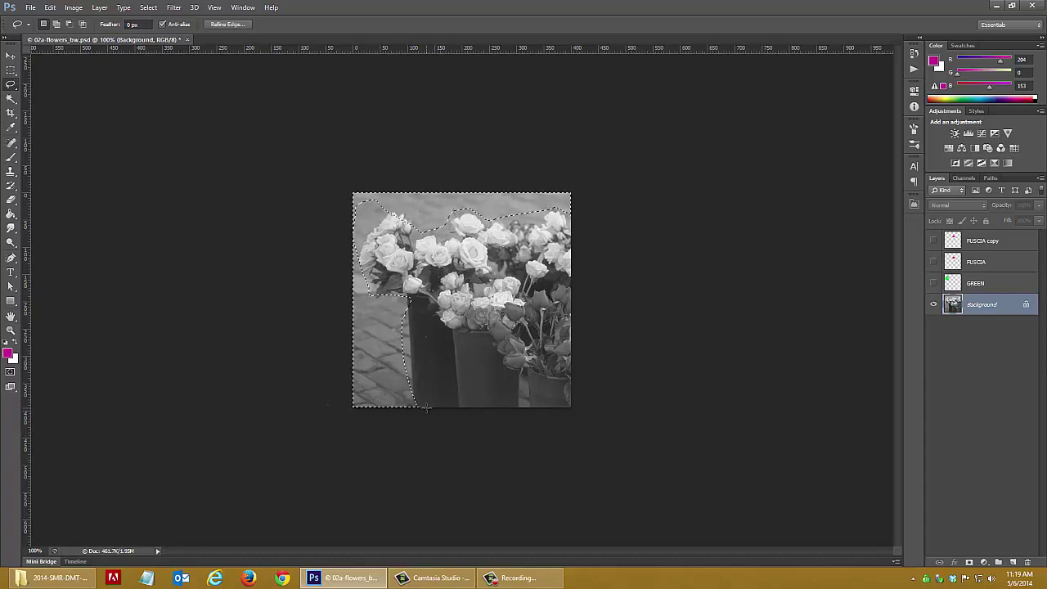
- Set the foreground colour to orange ef5d0e with the web-colours-only restriction turned off
key("i")
left_click(6, 354)
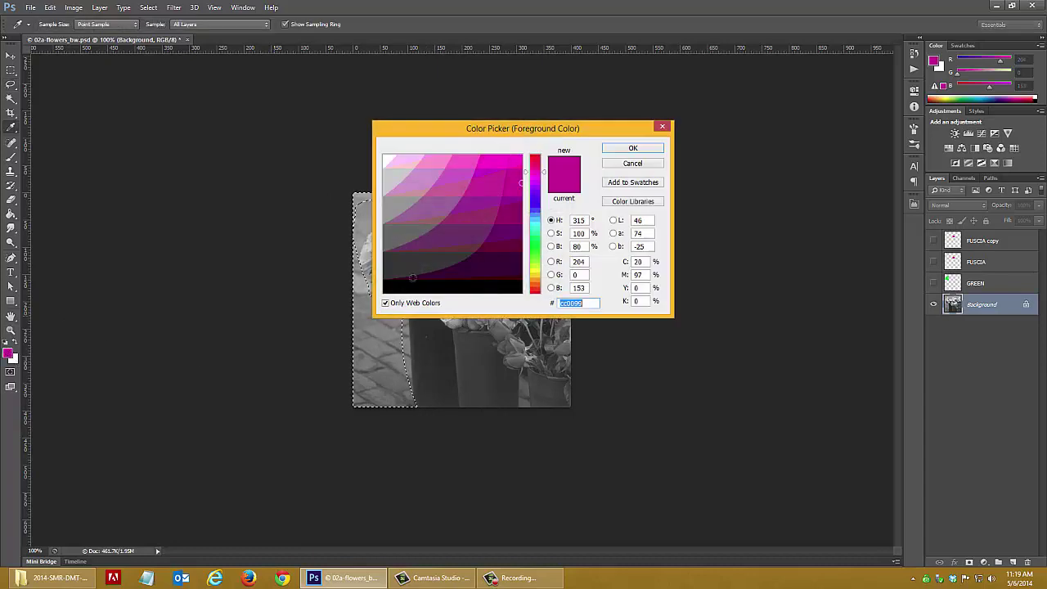
left_click(536, 287)
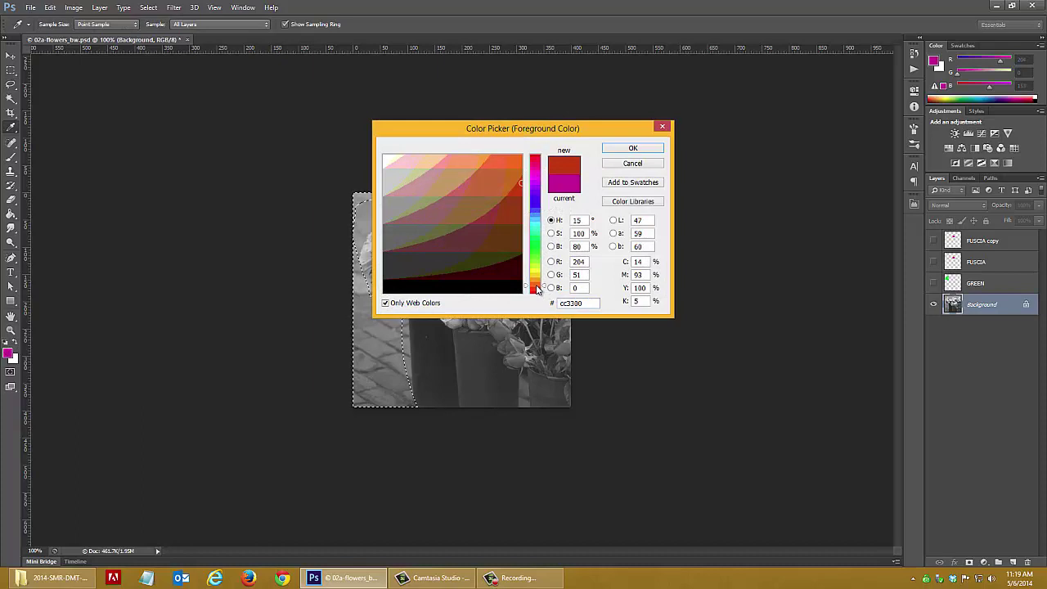
left_click(385, 304)
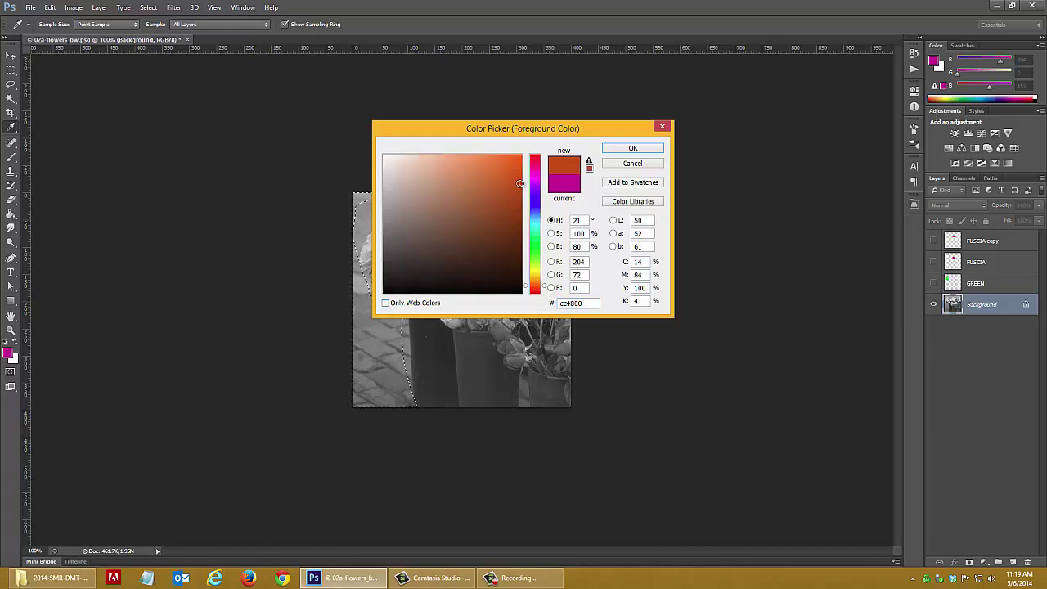
left_click(513, 162)
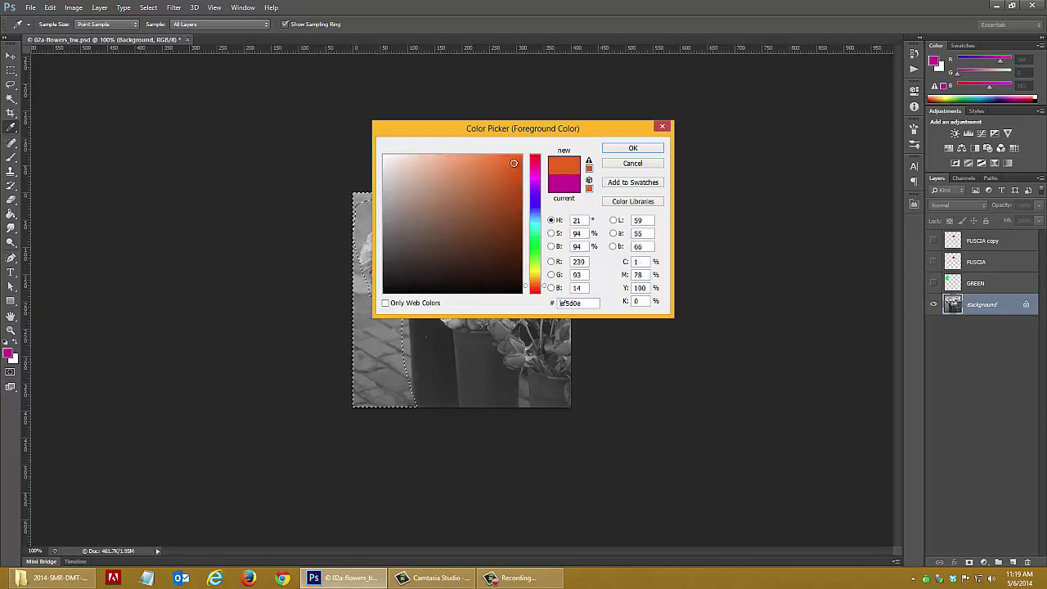
left_click(633, 148)
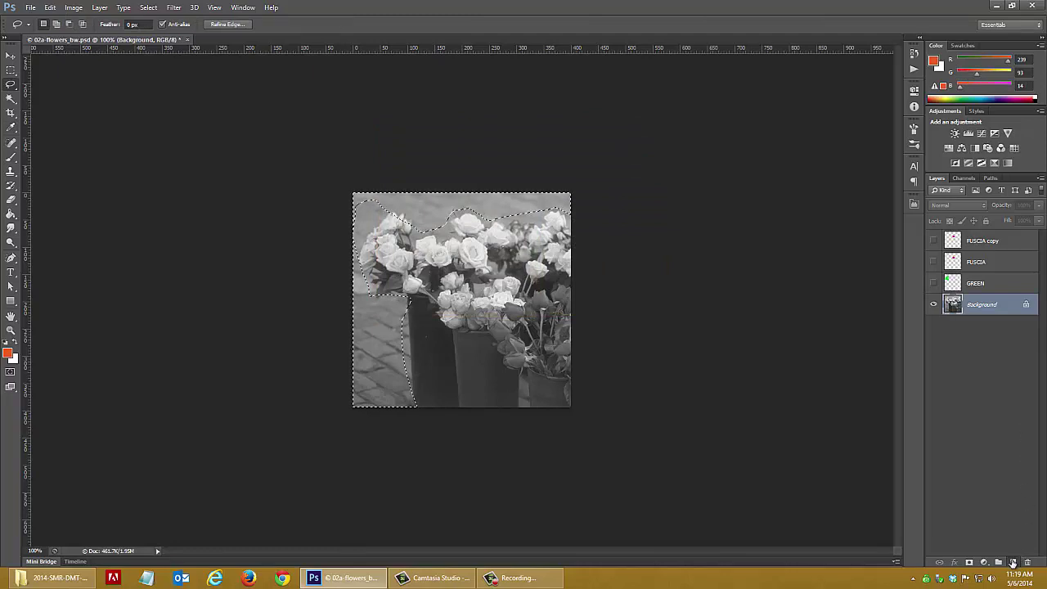
- Fill the selected pavement area with orange on a new layer above Background, deselect, and set that layer to Multiply blending
left_click(1013, 563)
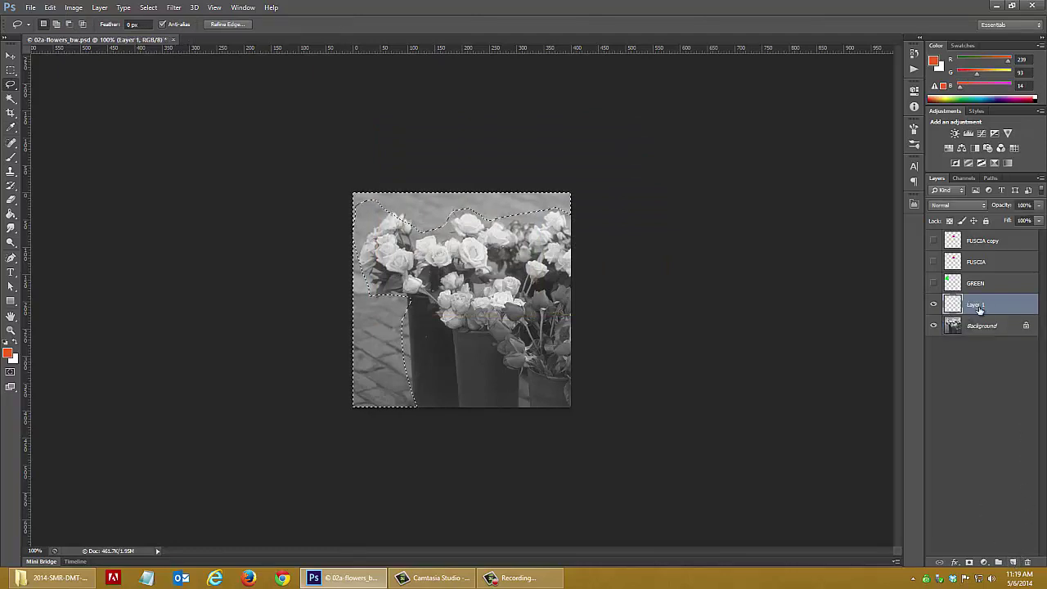
left_click(10, 213)
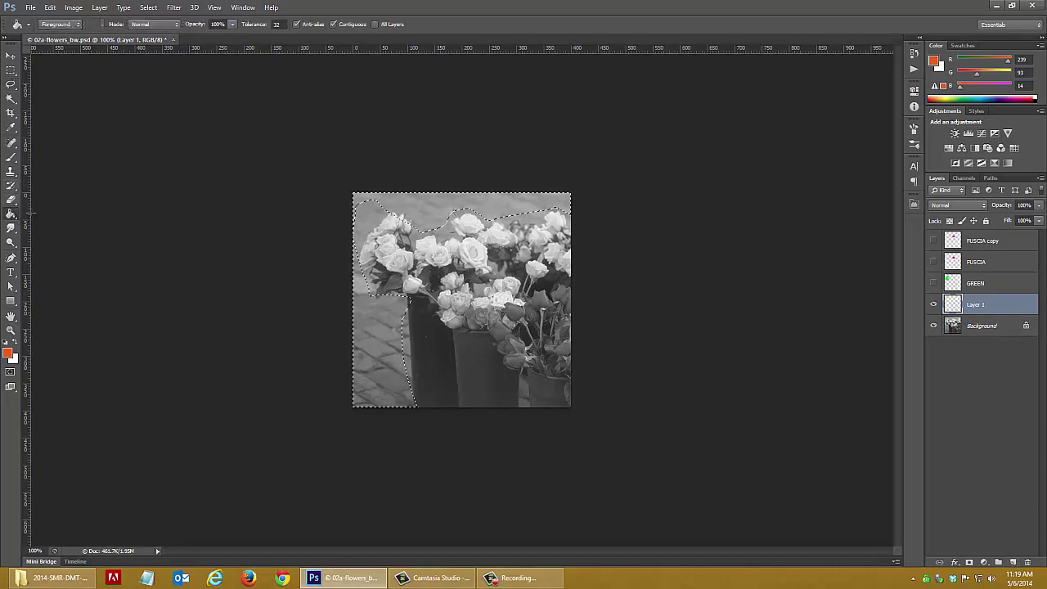
left_click(423, 211)
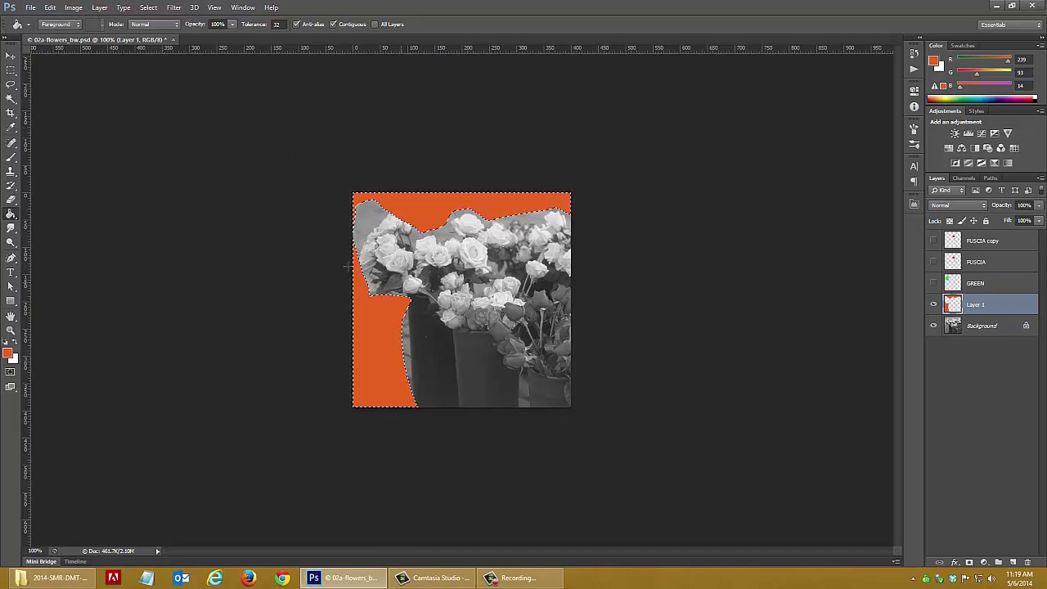
key("ctrl+d")
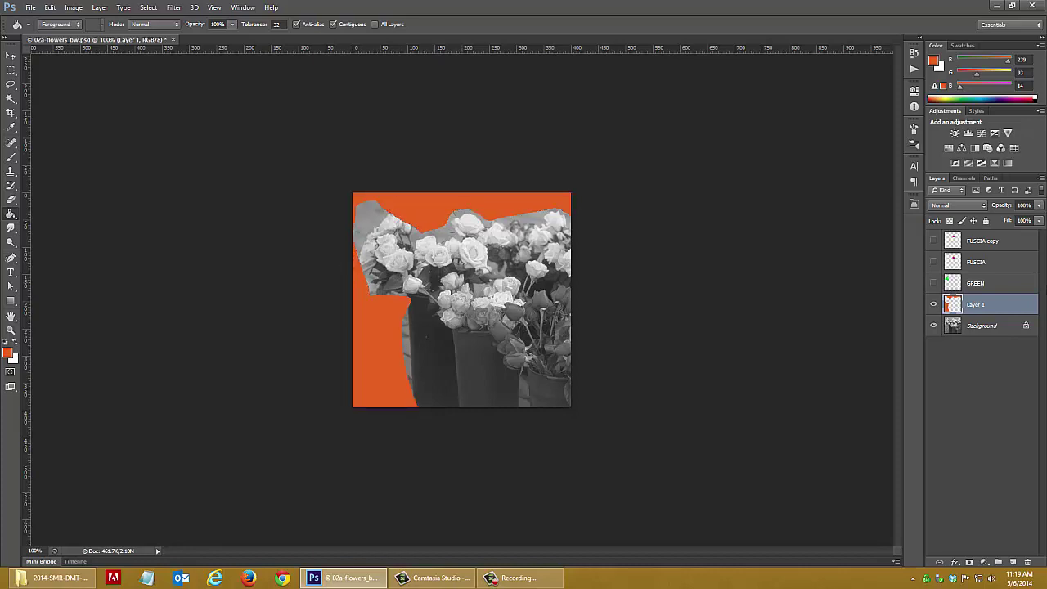
left_click(976, 207)
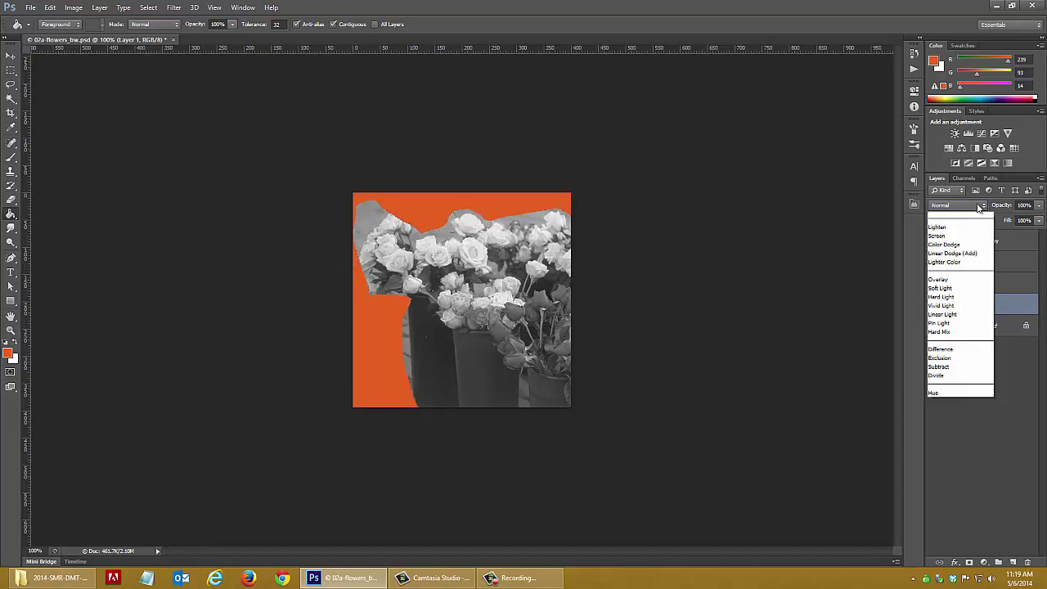
left_click(953, 253)
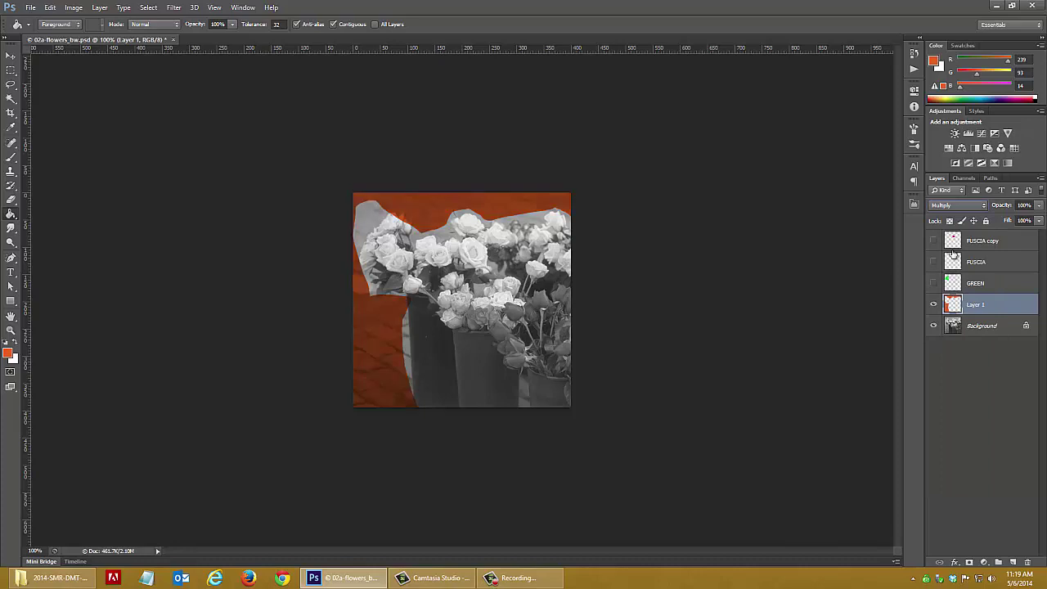
- Show the GREEN and FUSCIA copy layers with the orange one, and compare the rose with FUSCIA on before hiding FUSCIA
left_click(933, 283)
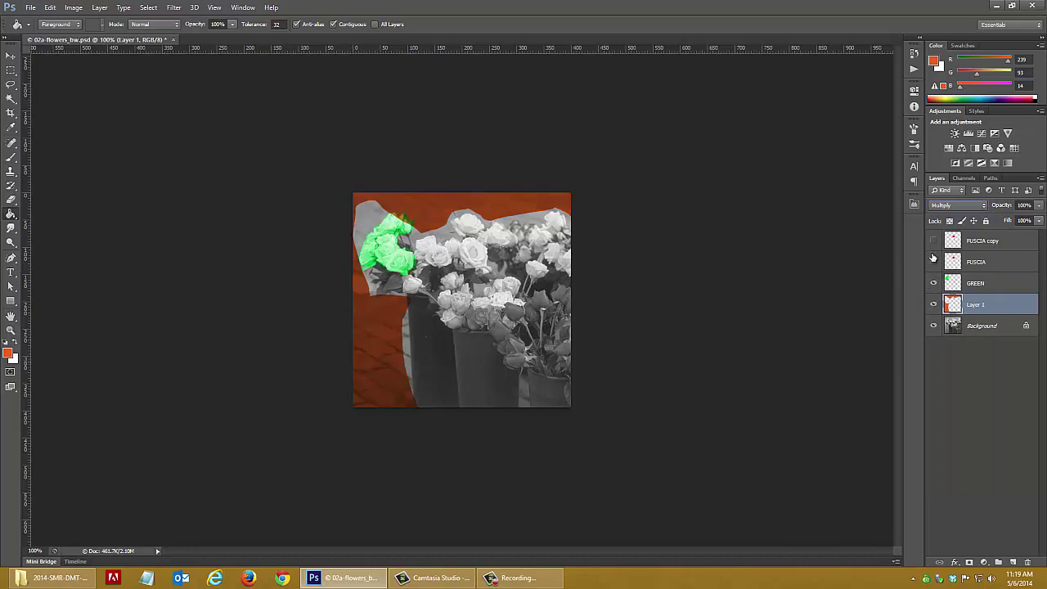
left_click(934, 241)
left_click(933, 261)
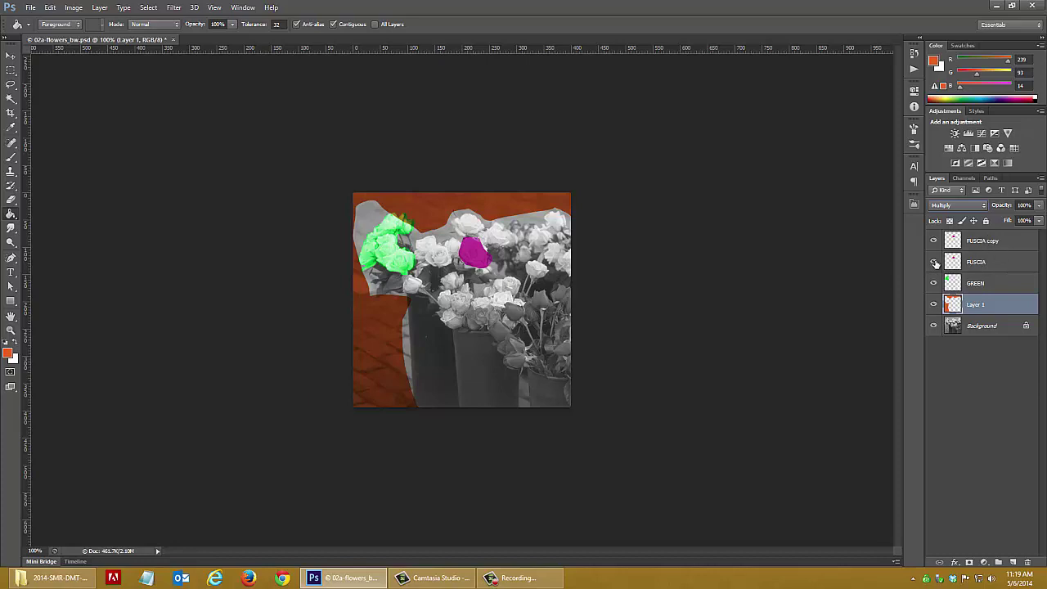
left_click(933, 261)
left_click(933, 262)
left_click(933, 261)
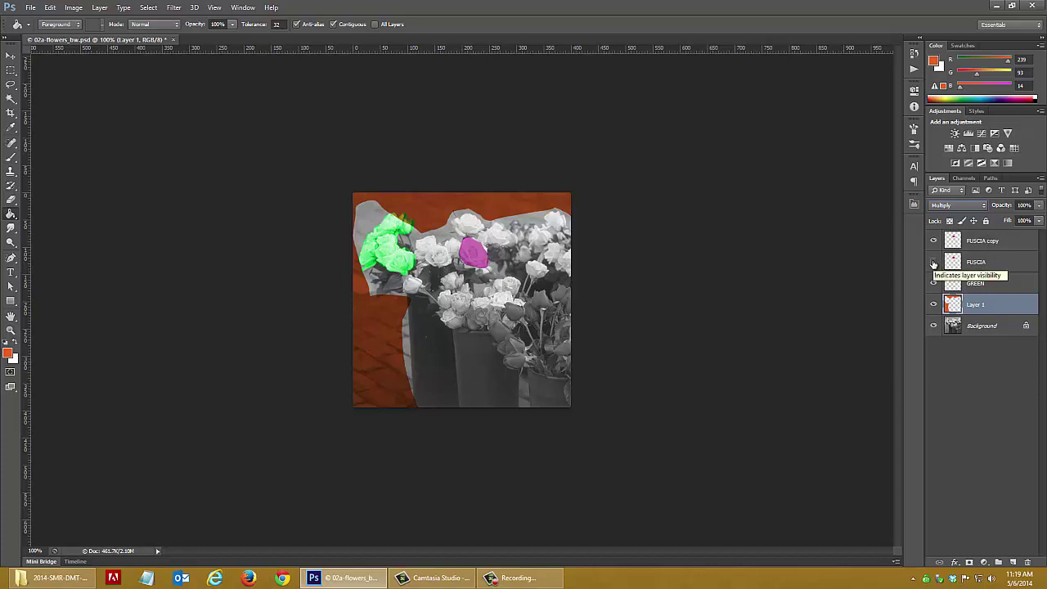